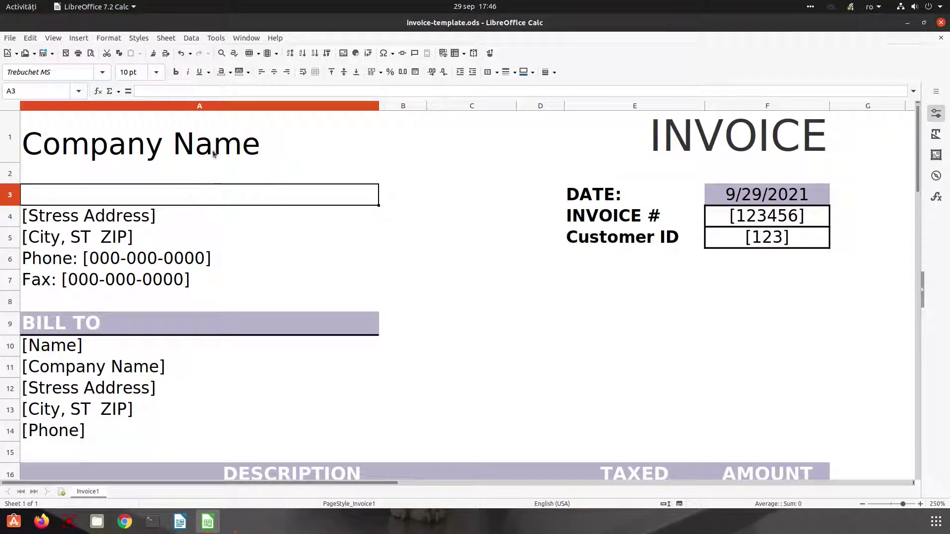
- Turn on text wrapping for merged A1:C1 and set the heading to Carlito 22 pt
{"action": "left_click", "coordinate": [278, 144]}
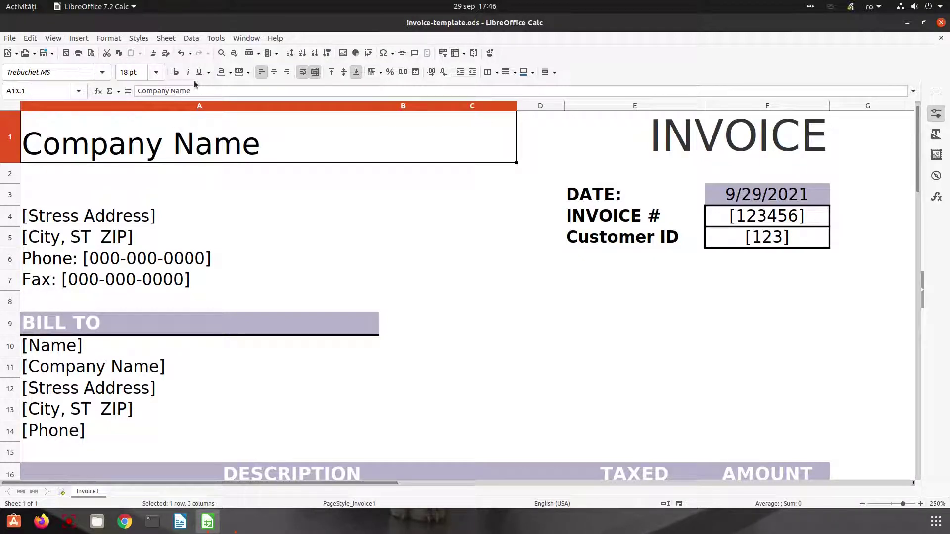
{"action": "left_click", "coordinate": [300, 72]}
{"action": "left_click", "coordinate": [101, 75]}
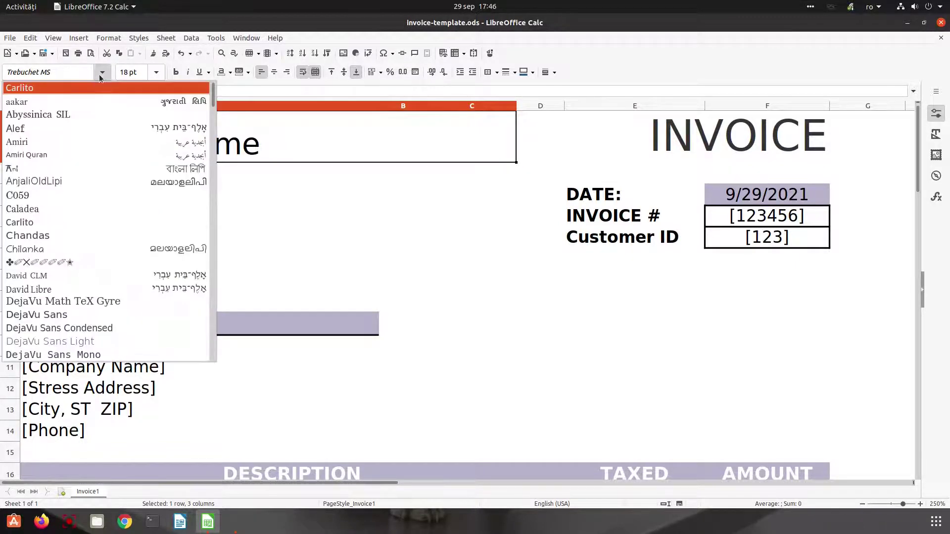
{"action": "left_click", "coordinate": [64, 222]}
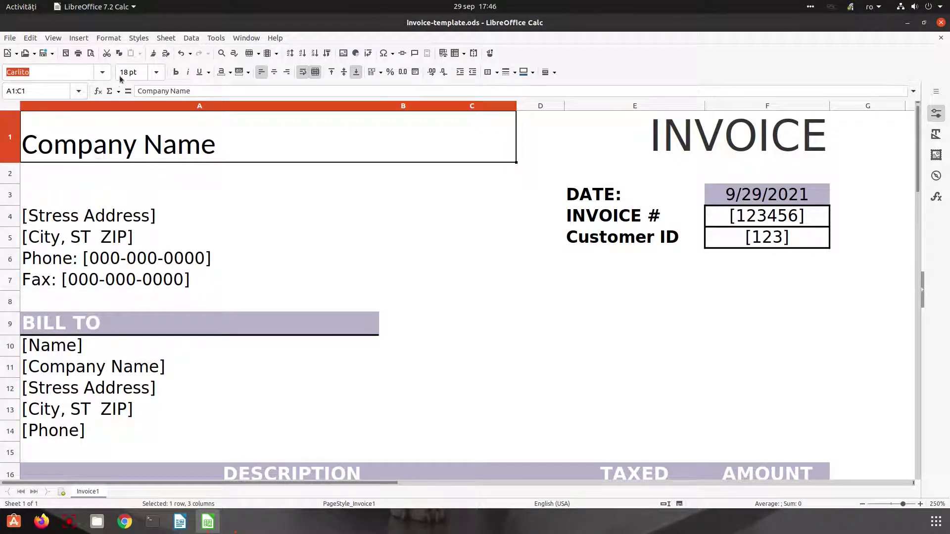
{"action": "left_click", "coordinate": [156, 73]}
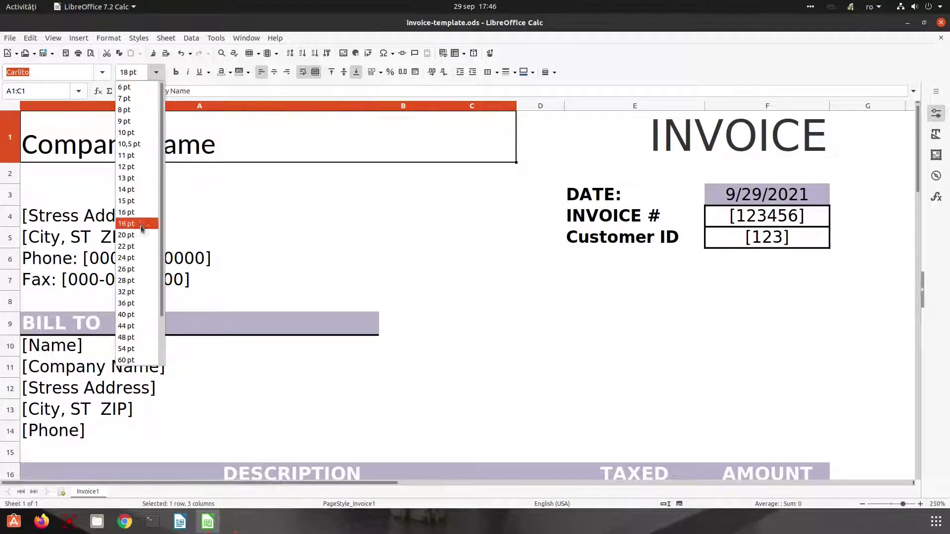
{"action": "left_click", "coordinate": [139, 246]}
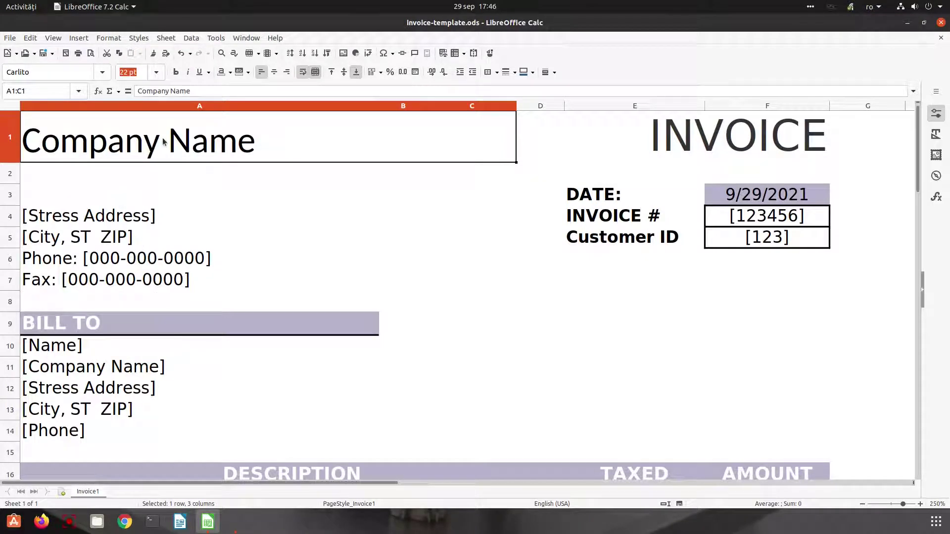
- Make the Company Name heading bold, not italic, with a thick single underline
{"action": "left_click", "coordinate": [176, 73]}
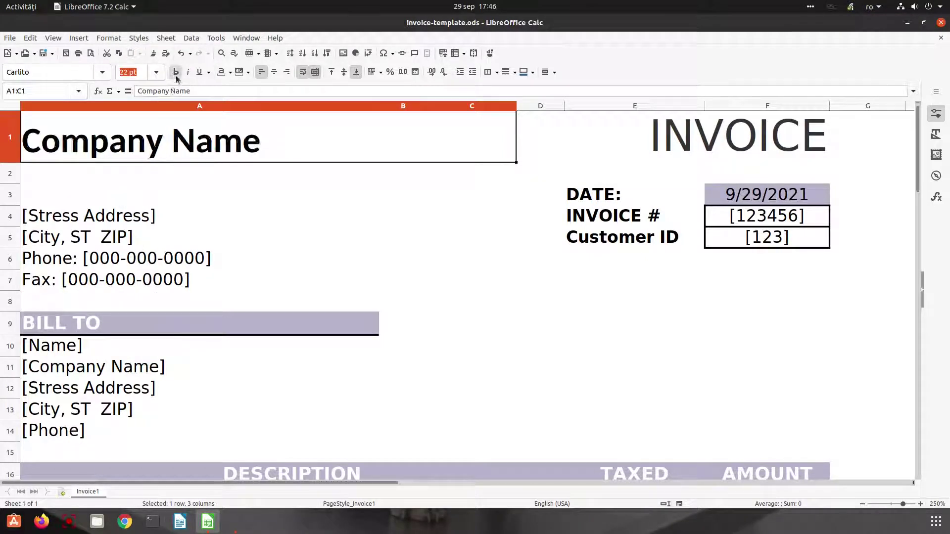
{"action": "left_click", "coordinate": [187, 73]}
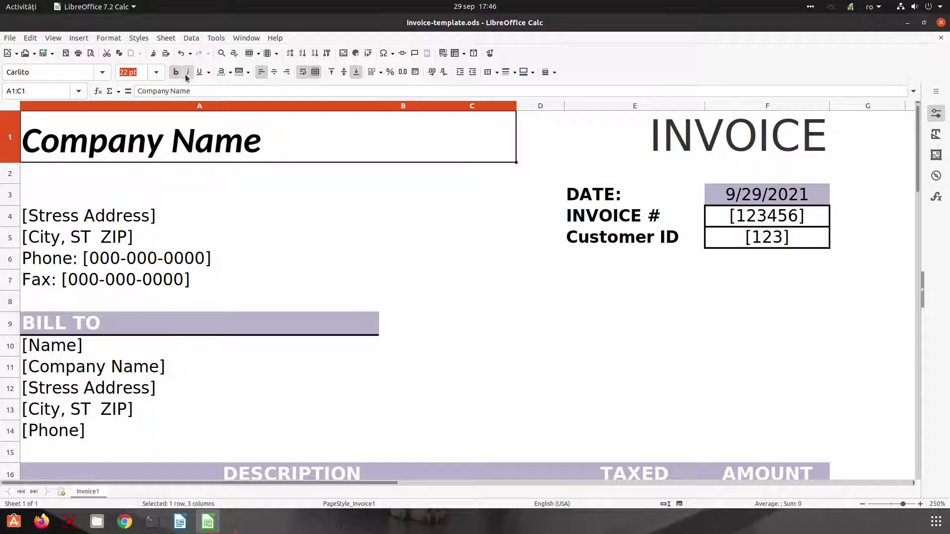
{"action": "left_click", "coordinate": [189, 75]}
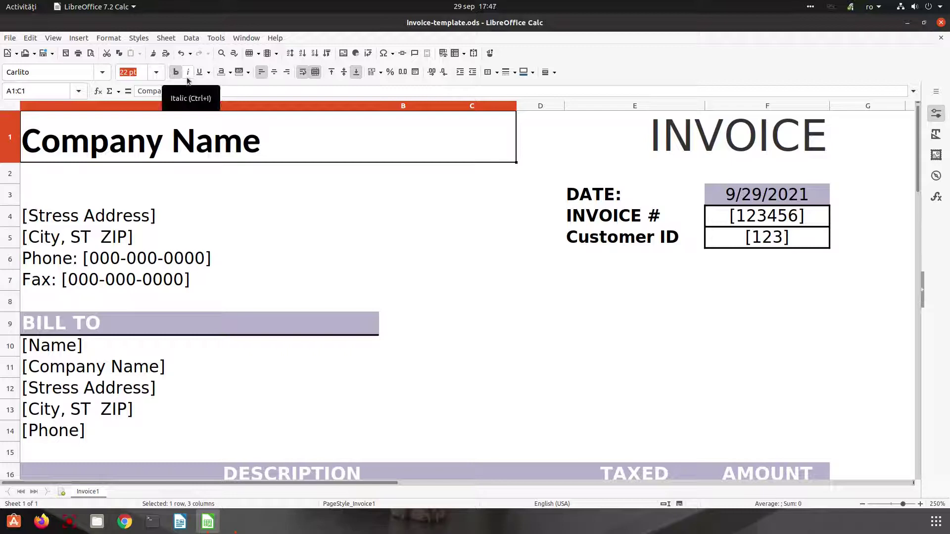
{"action": "left_click", "coordinate": [175, 74]}
{"action": "left_click", "coordinate": [176, 74]}
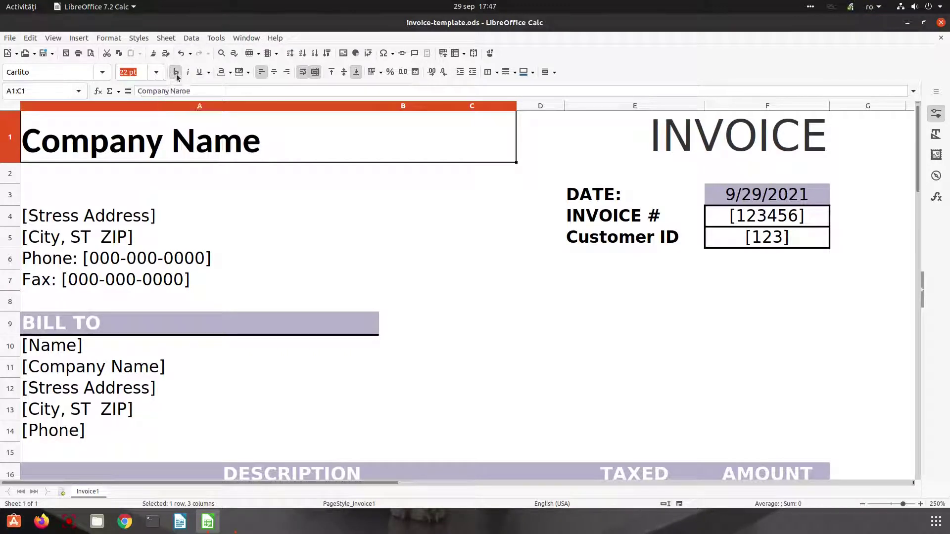
{"action": "left_click", "coordinate": [209, 74]}
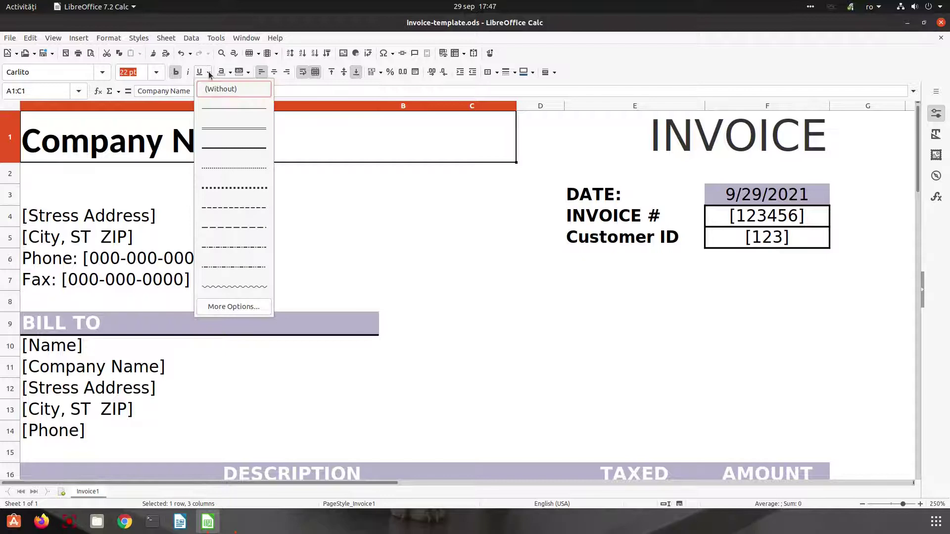
{"action": "left_click", "coordinate": [233, 149]}
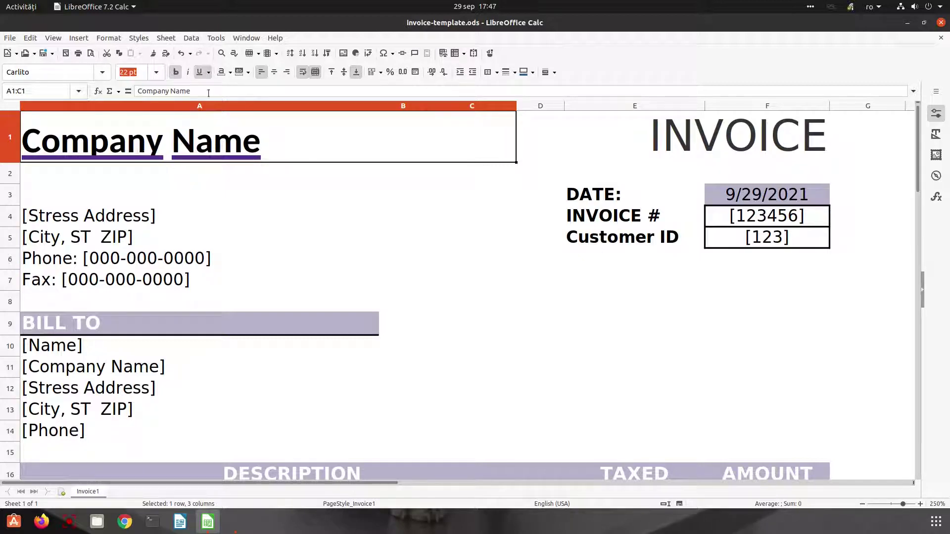
- Make the heading's underline run continuously across both words in Font Effects
{"action": "left_click", "coordinate": [208, 72]}
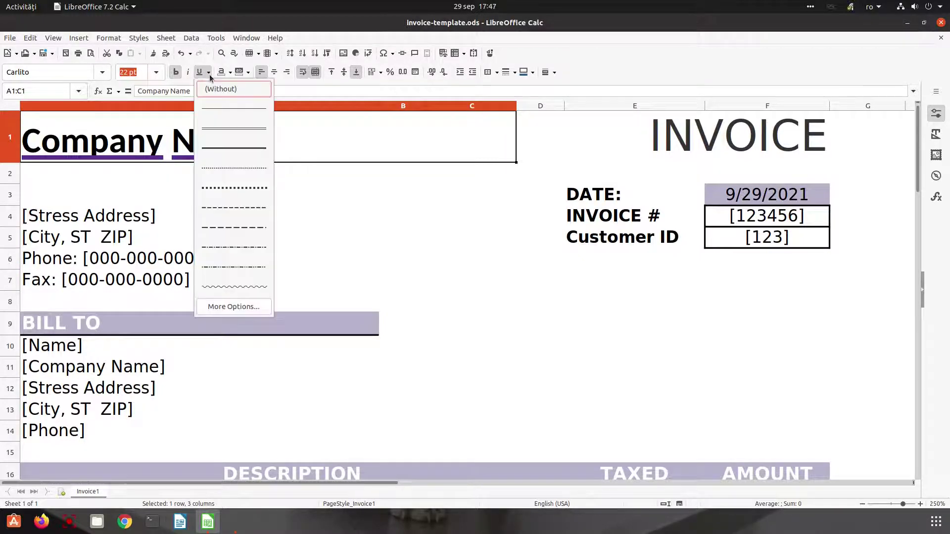
{"action": "left_click", "coordinate": [243, 307]}
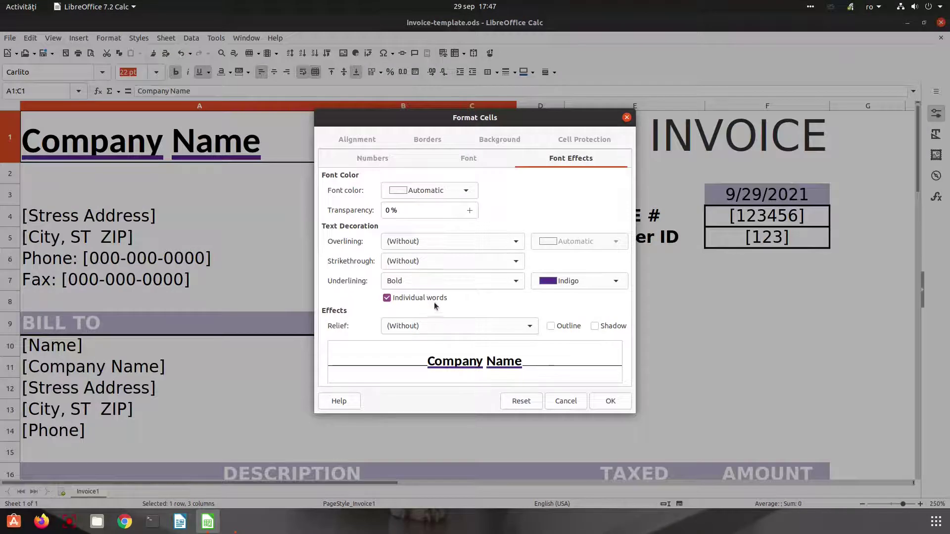
{"action": "left_click", "coordinate": [435, 302]}
{"action": "left_click", "coordinate": [603, 400]}
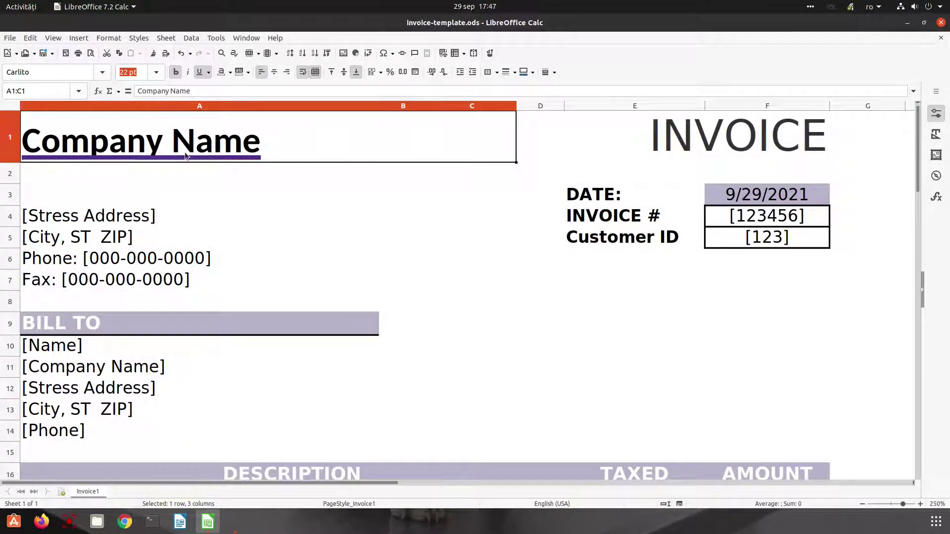
- Try dotted, dash-dot and other underline styles, ending on a double underline
{"action": "left_click", "coordinate": [209, 73]}
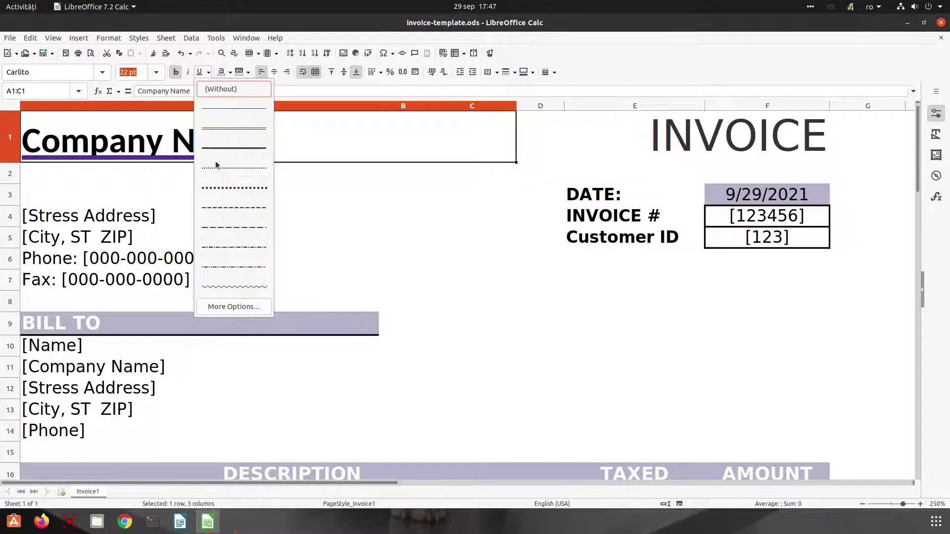
{"action": "left_click", "coordinate": [215, 167]}
{"action": "left_click", "coordinate": [209, 73]}
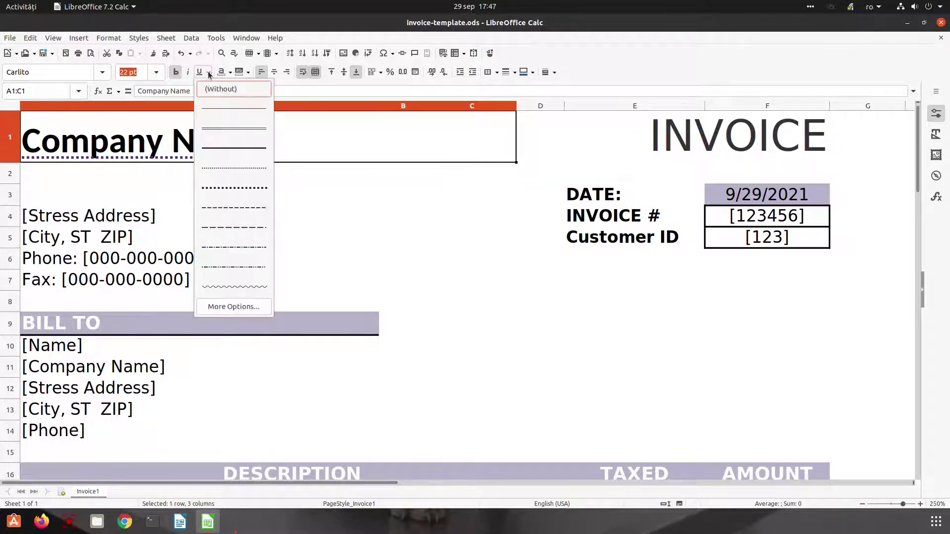
{"action": "left_click", "coordinate": [227, 188]}
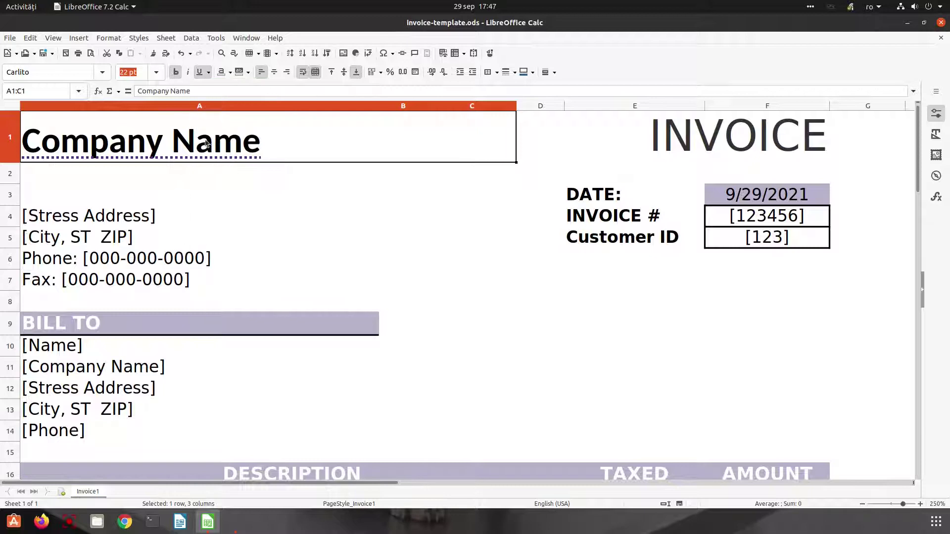
{"action": "left_click", "coordinate": [208, 73]}
{"action": "left_click", "coordinate": [230, 246]}
{"action": "left_click", "coordinate": [209, 73]}
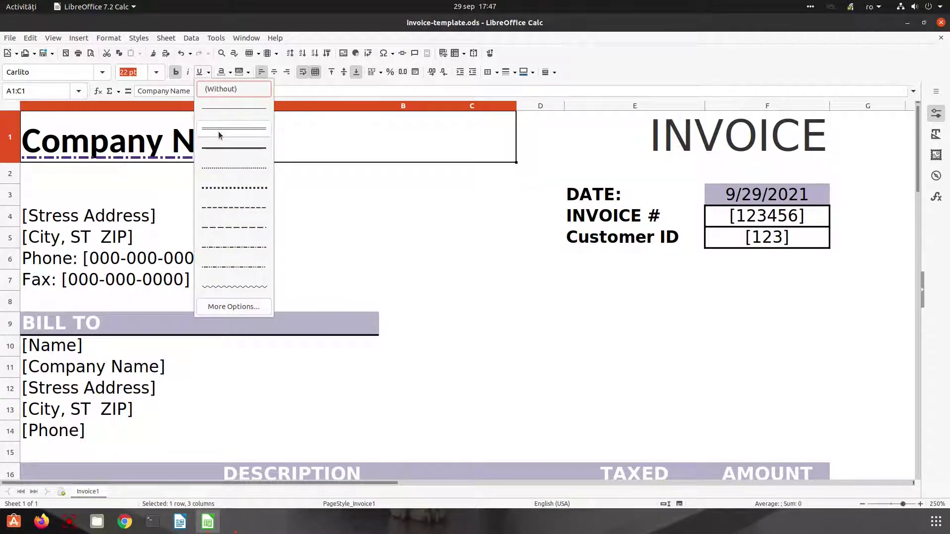
{"action": "left_click", "coordinate": [218, 148]}
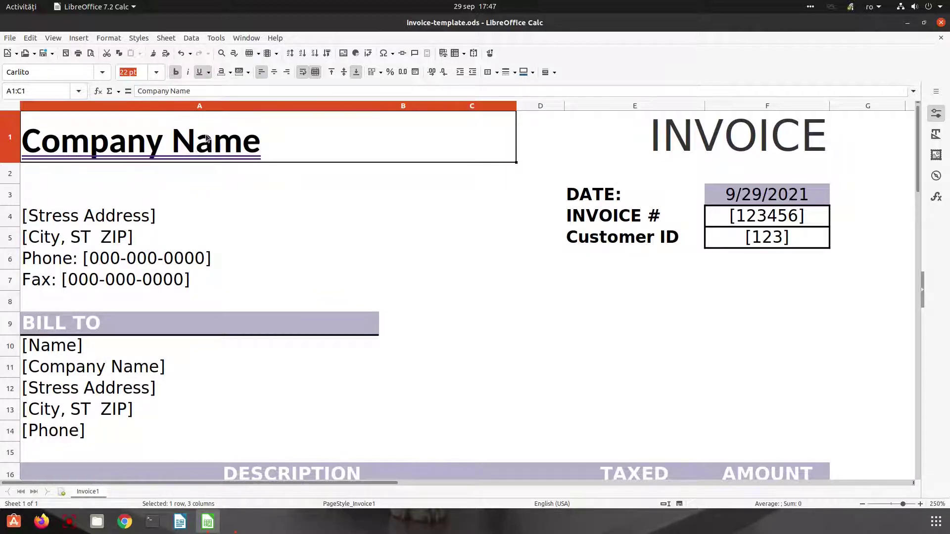
- Set the heading's underline colour to black in Font Effects
{"action": "left_click", "coordinate": [208, 74]}
{"action": "left_click", "coordinate": [229, 305]}
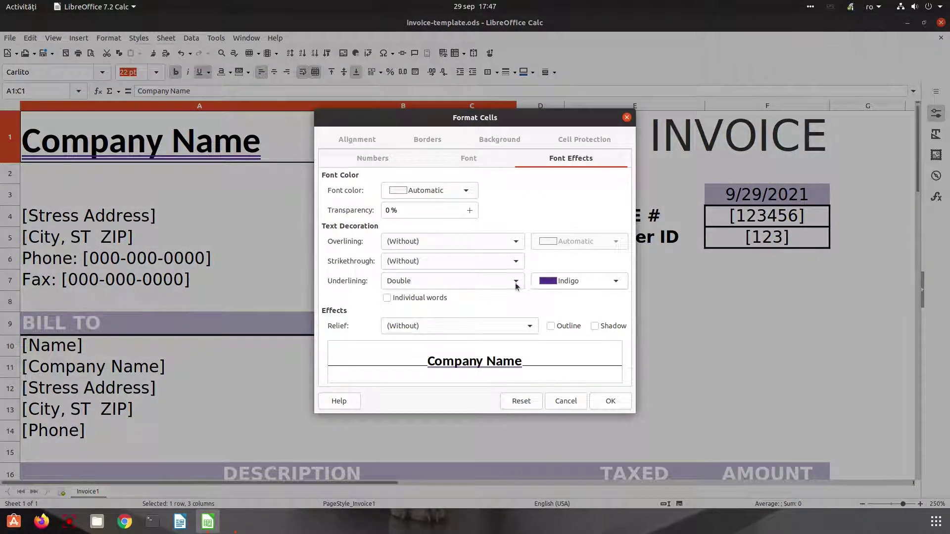
{"action": "left_click", "coordinate": [553, 281]}
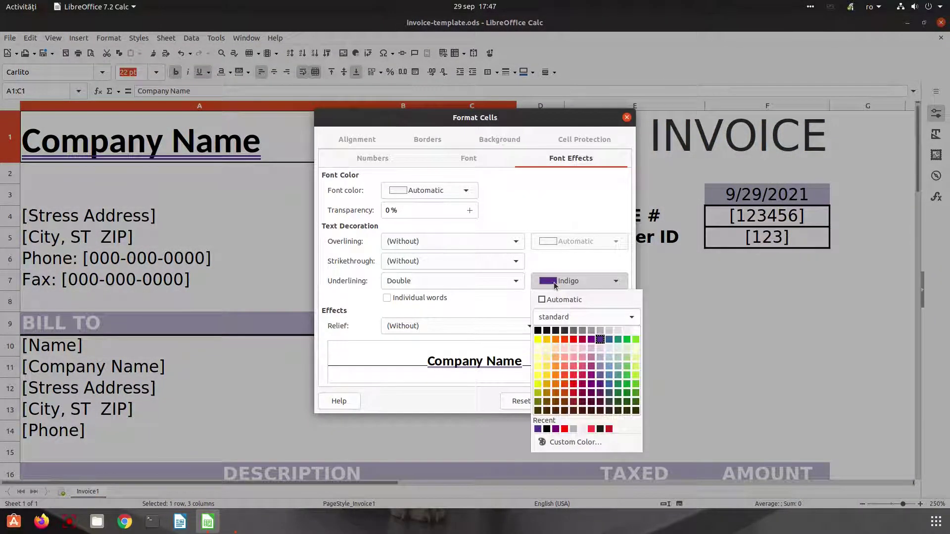
{"action": "left_click", "coordinate": [540, 333]}
{"action": "left_click", "coordinate": [610, 400]}
- Reselect the heading cell and remove its underline
{"action": "left_click", "coordinate": [250, 194]}
{"action": "left_click", "coordinate": [212, 155]}
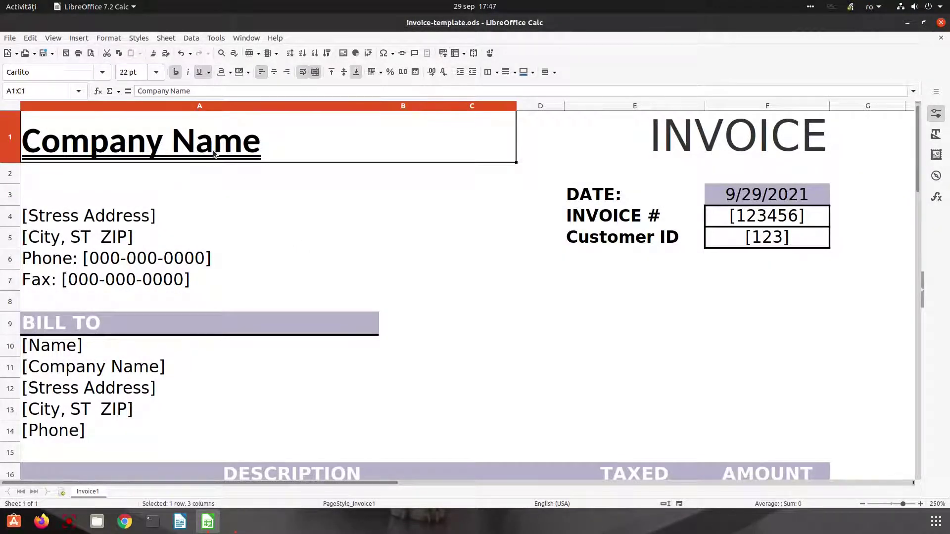
{"action": "left_click", "coordinate": [201, 72]}
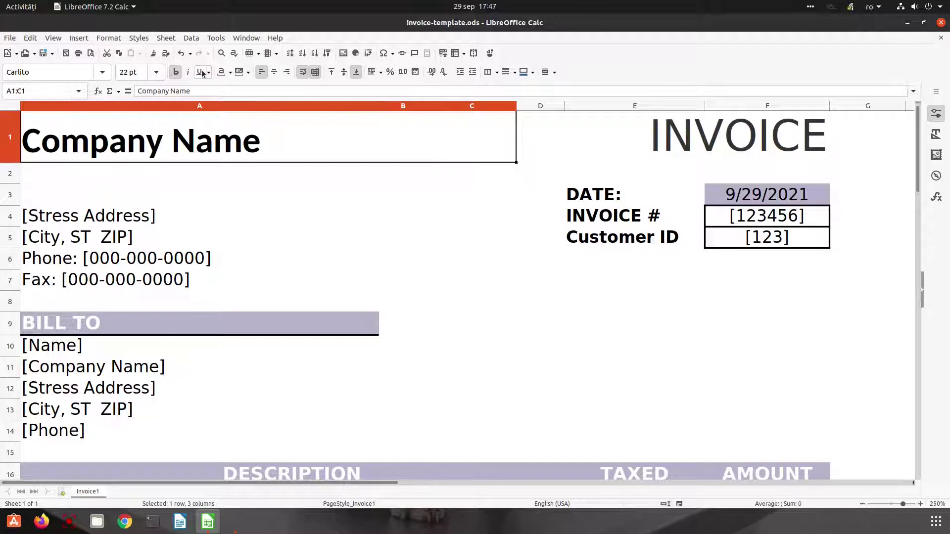
- Colour the heading dark red, try light and darker blue fills, then set No Fill
{"action": "left_click", "coordinate": [230, 72]}
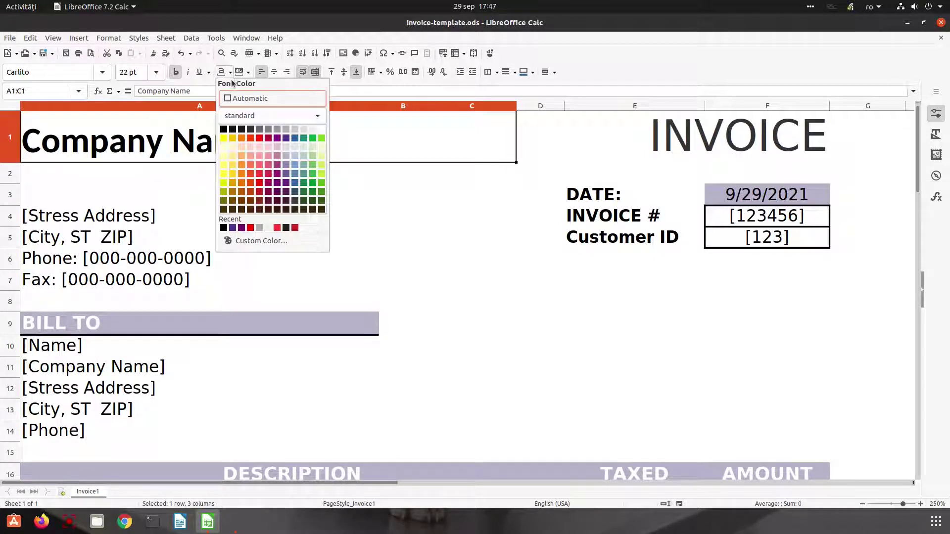
{"action": "left_click", "coordinate": [267, 137]}
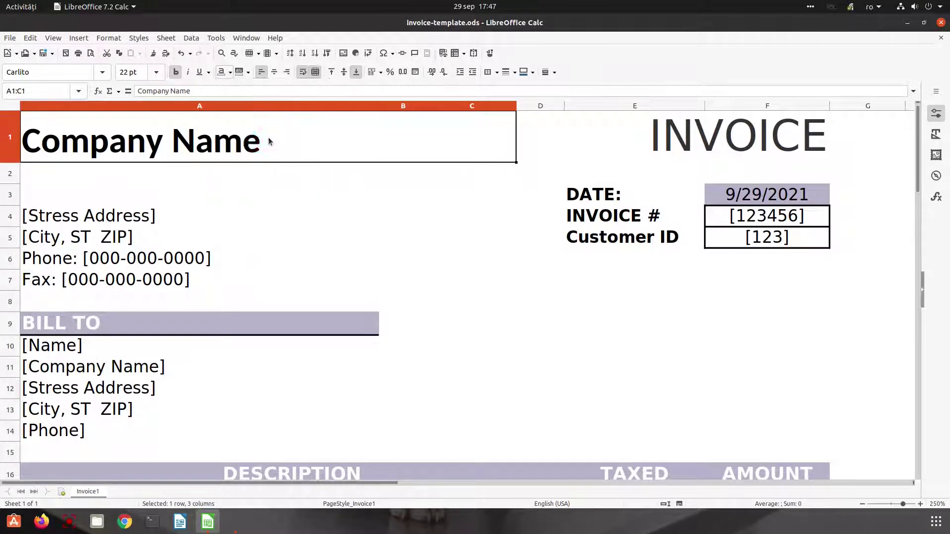
{"action": "left_click", "coordinate": [248, 72]}
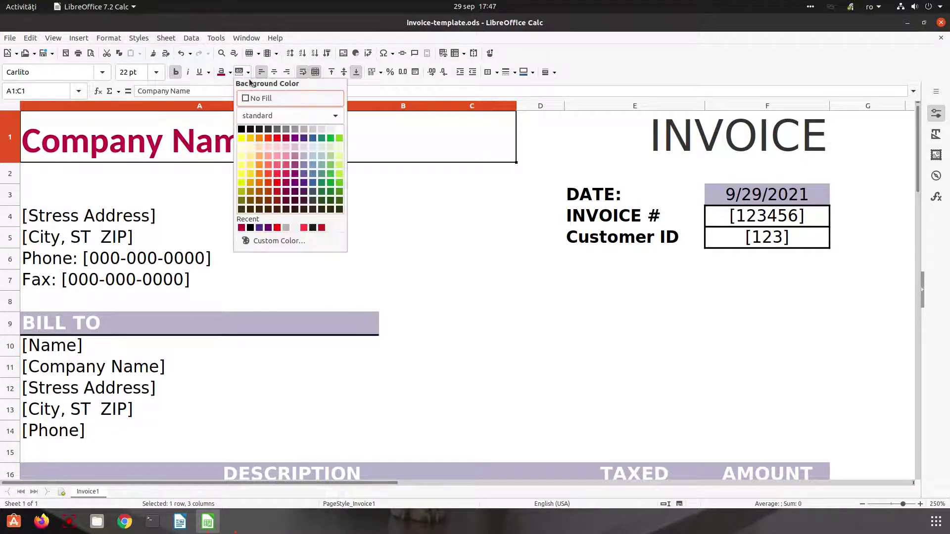
{"action": "left_click", "coordinate": [313, 146]}
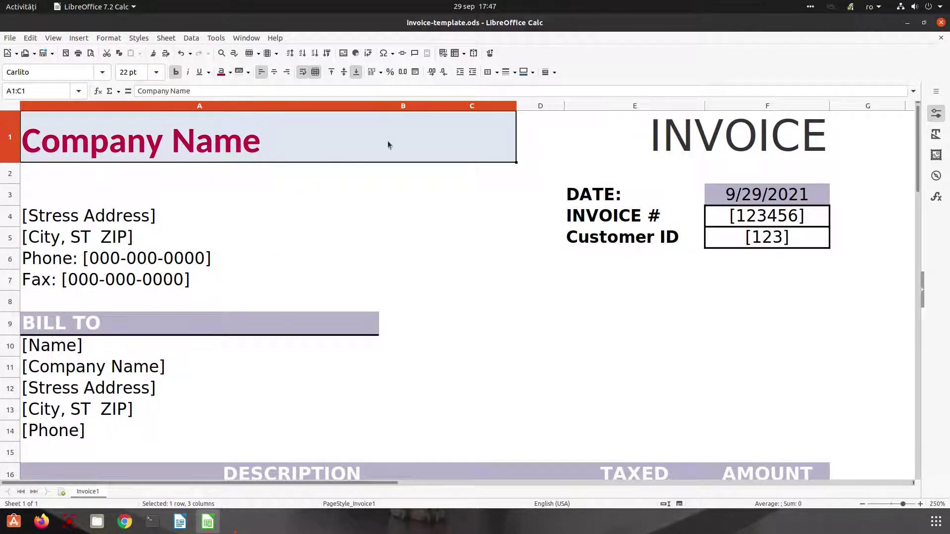
{"action": "left_click", "coordinate": [248, 72]}
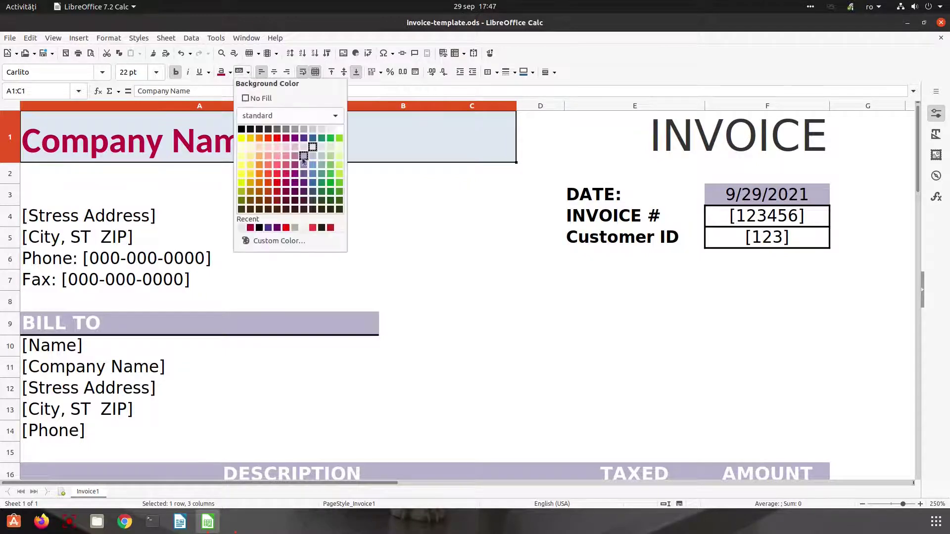
{"action": "left_click", "coordinate": [322, 182]}
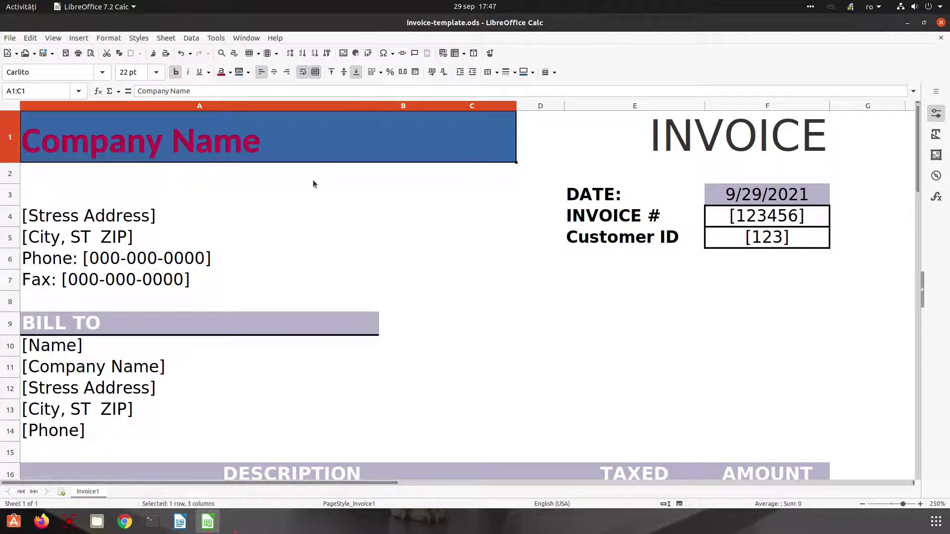
{"action": "left_click", "coordinate": [248, 73]}
{"action": "left_click", "coordinate": [252, 97]}
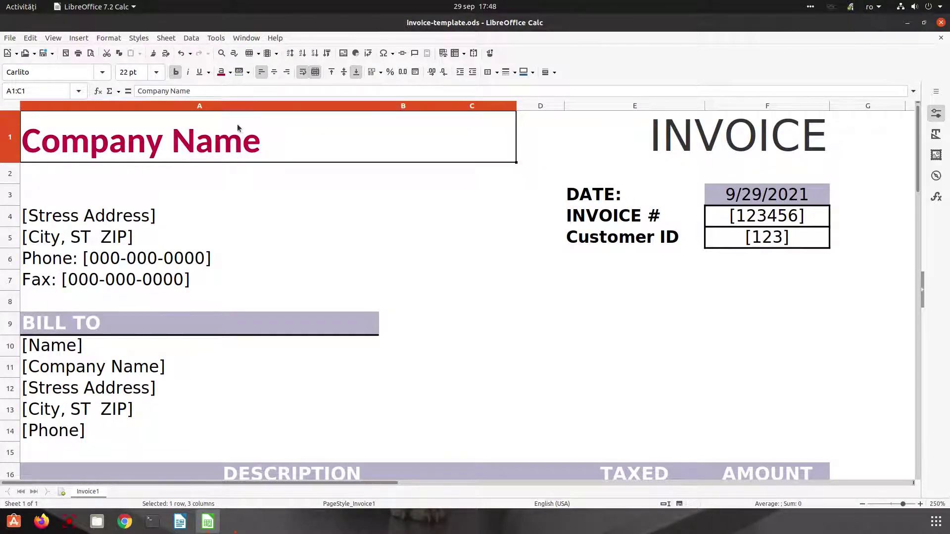
- Center the heading horizontally and, after trying top and bottom, centre it vertically
{"action": "left_click", "coordinate": [273, 73]}
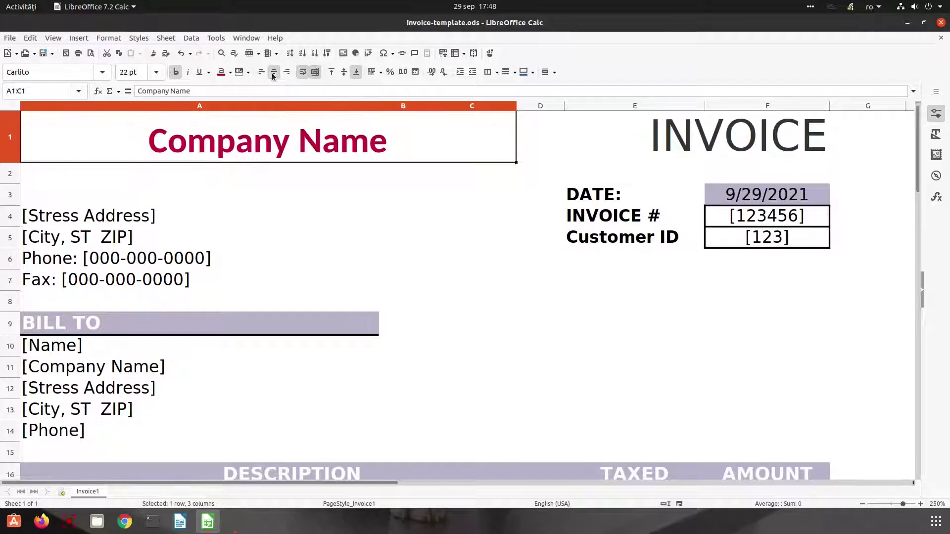
{"action": "left_click", "coordinate": [284, 74]}
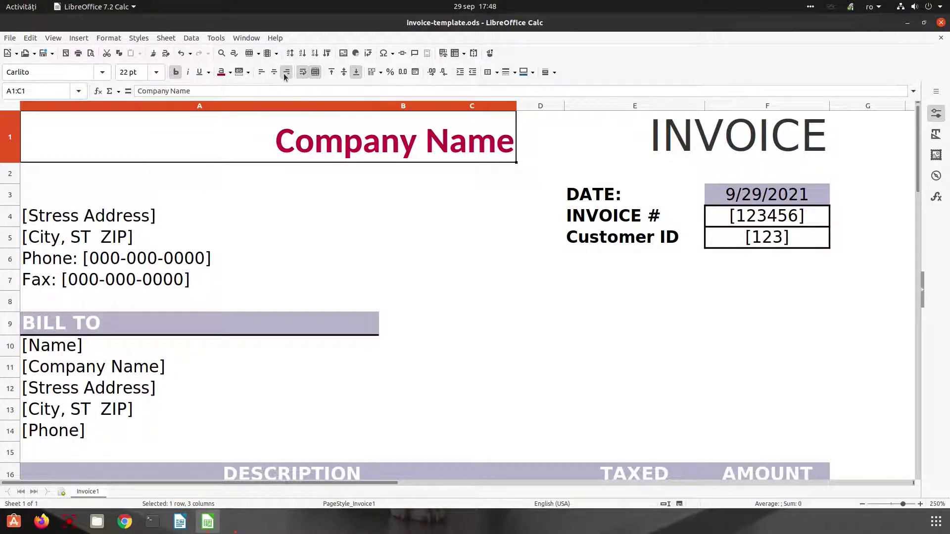
{"action": "left_click", "coordinate": [276, 74]}
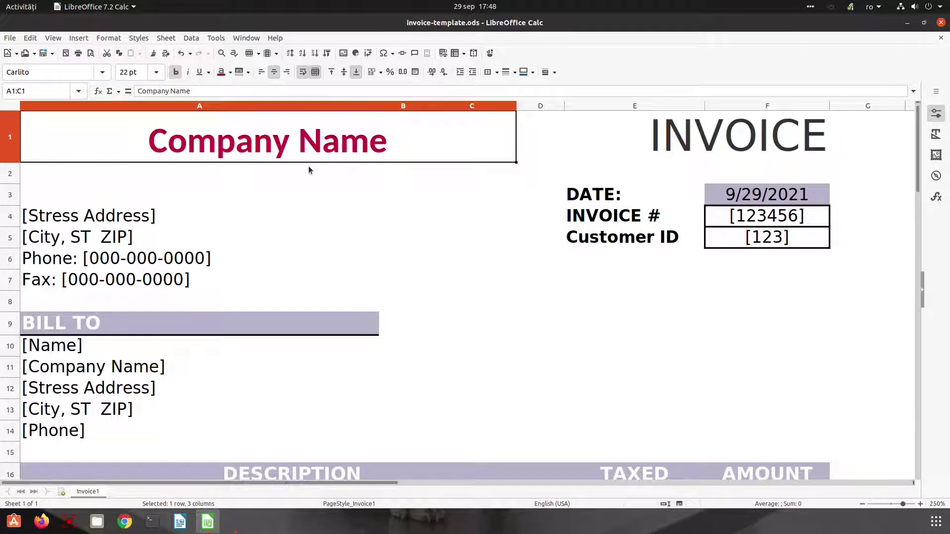
{"action": "left_click", "coordinate": [332, 73]}
{"action": "left_click", "coordinate": [343, 72]}
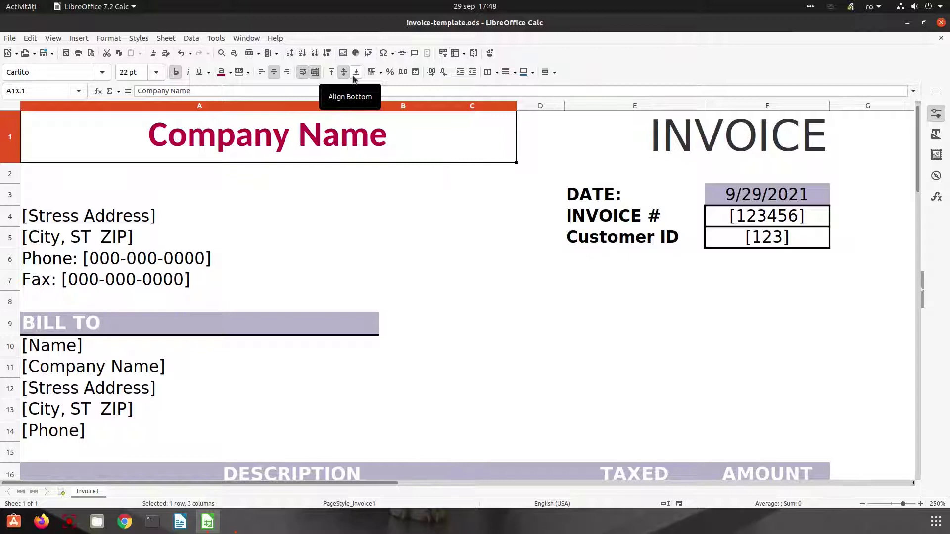
{"action": "left_click", "coordinate": [356, 72]}
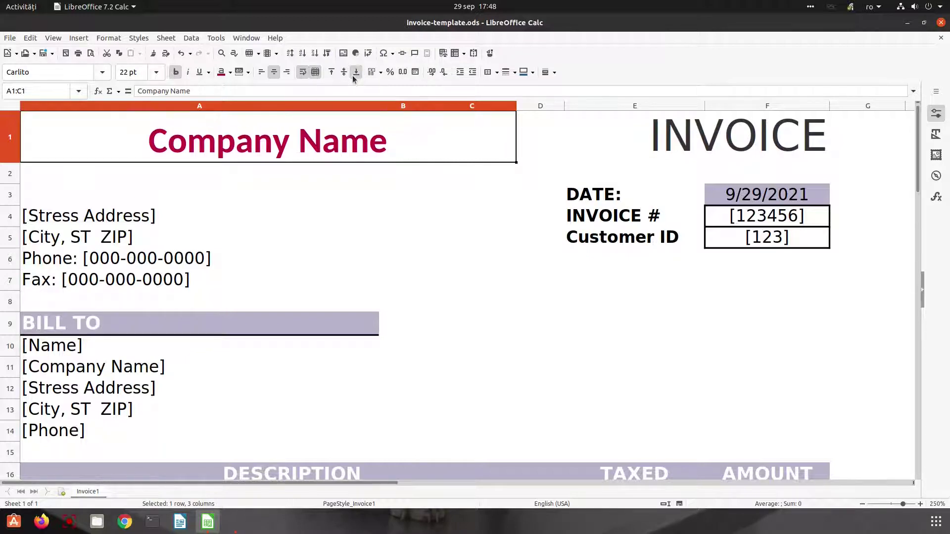
{"action": "left_click", "coordinate": [345, 74]}
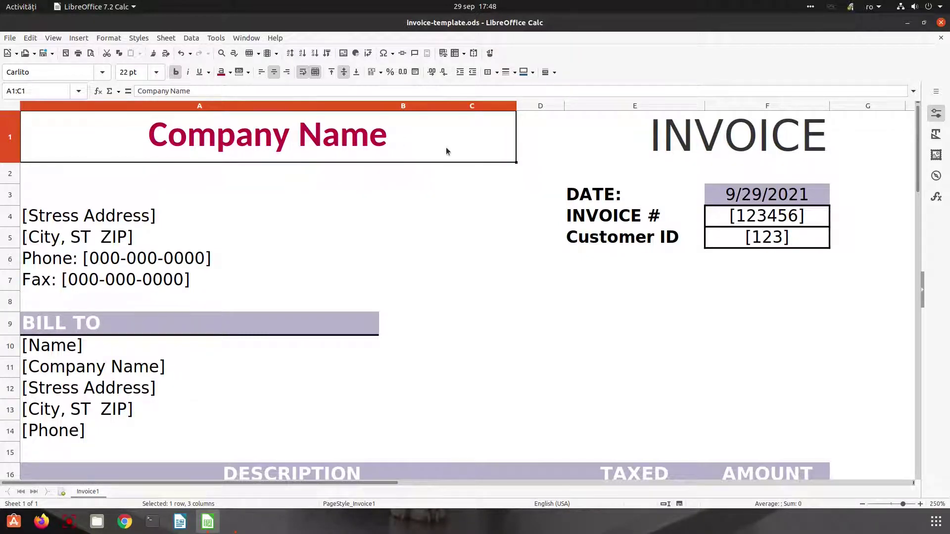
- With Ctrl+1, try a single overline, double strikethrough and double underline in Font Effects
{"action": "key", "text": "ctrl+1"}
{"action": "left_click", "coordinate": [577, 165]}
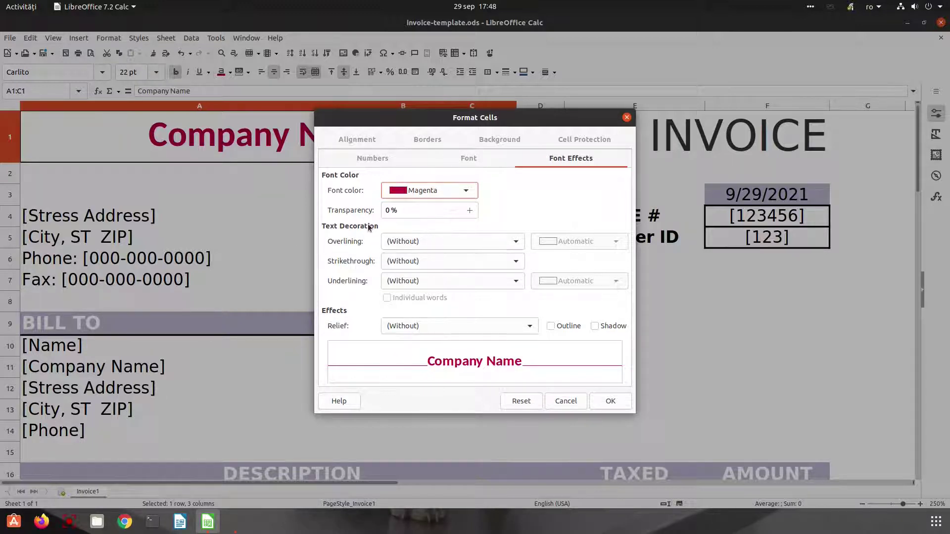
{"action": "left_click", "coordinate": [441, 246]}
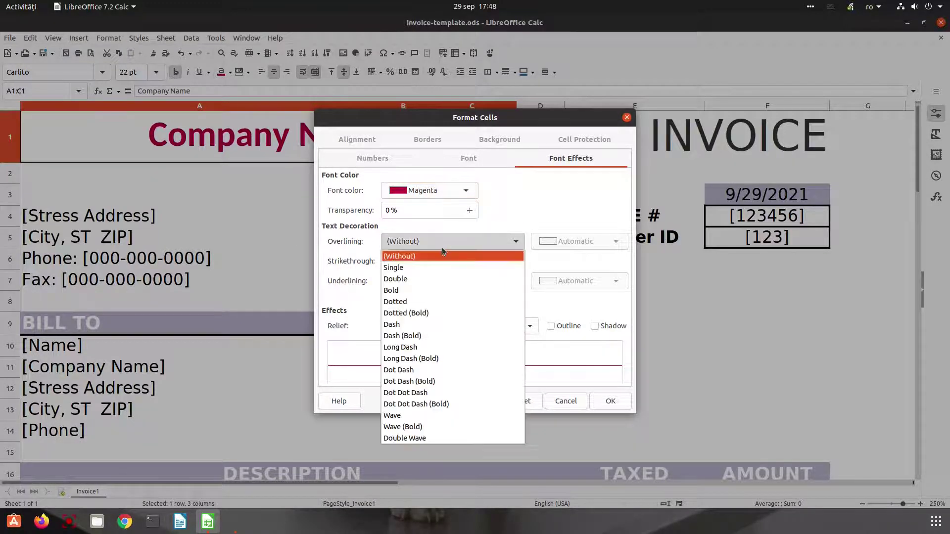
{"action": "left_click", "coordinate": [434, 262]}
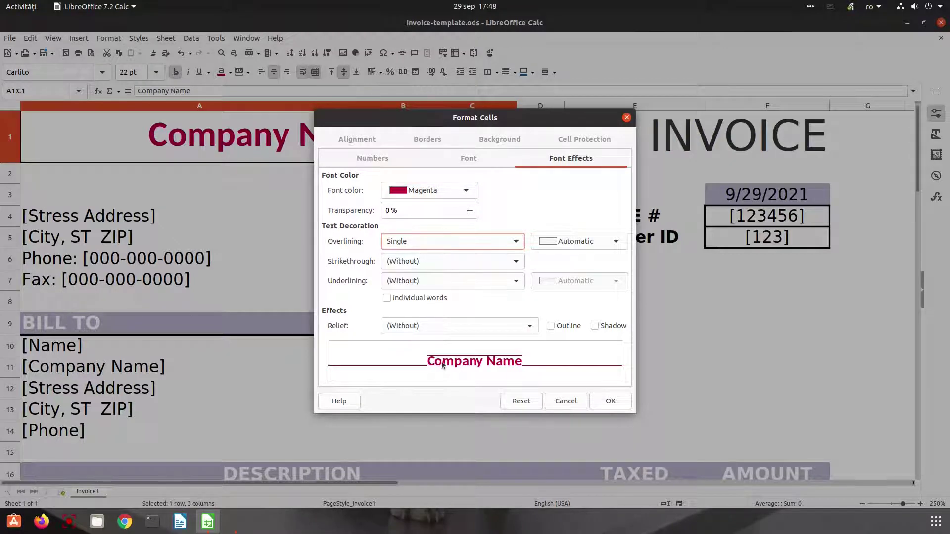
{"action": "left_click", "coordinate": [430, 262]}
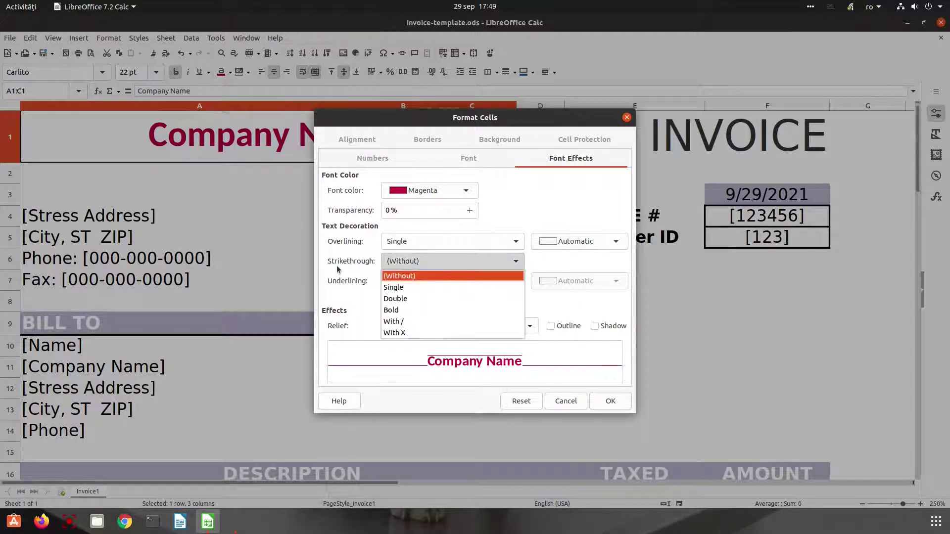
{"action": "left_click", "coordinate": [398, 297]}
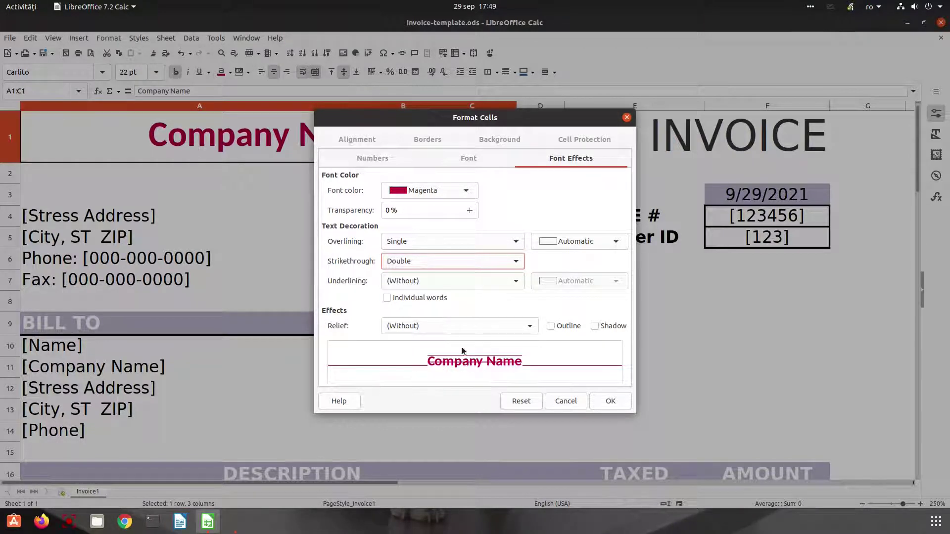
{"action": "left_click", "coordinate": [430, 282]}
{"action": "left_click", "coordinate": [414, 320]}
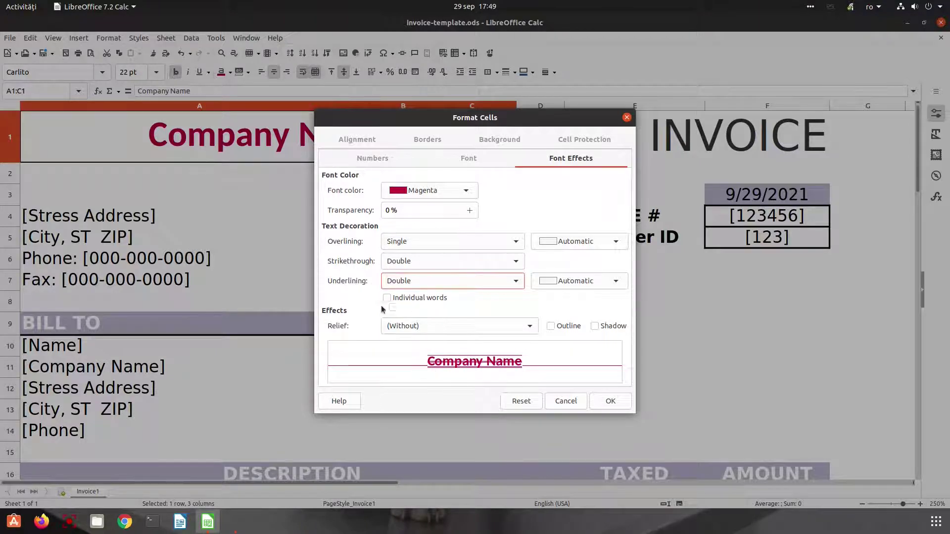
- Set overline and underline colours to Teal and change the overline to Double
{"action": "left_click", "coordinate": [584, 241]}
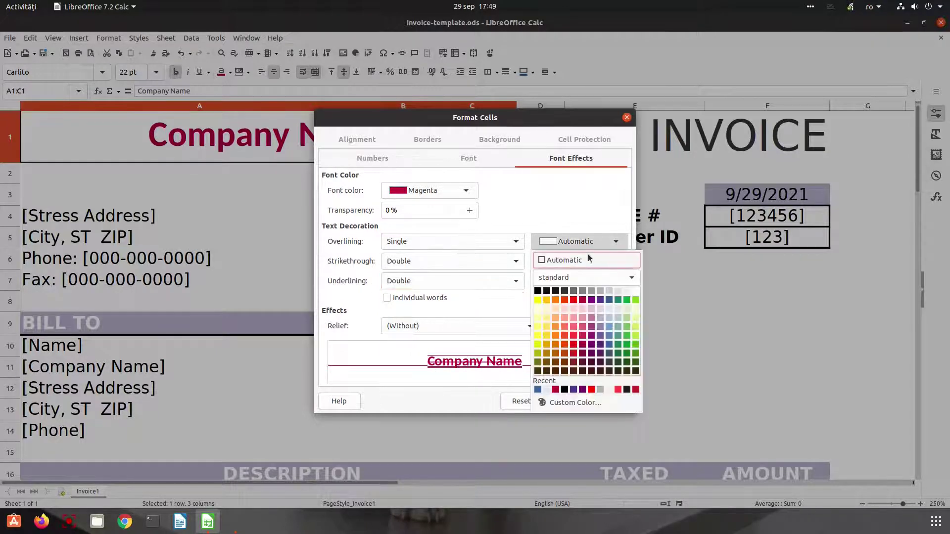
{"action": "left_click", "coordinate": [617, 299]}
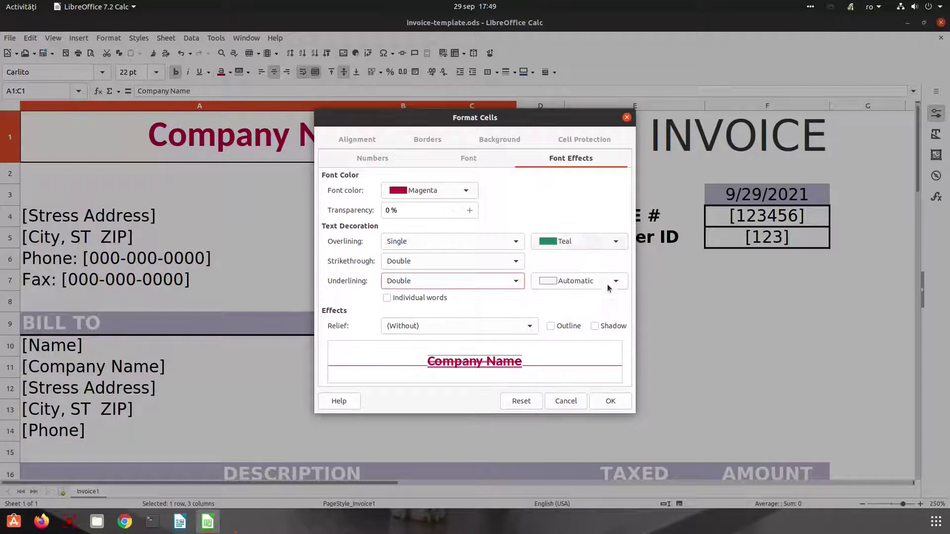
{"action": "left_click", "coordinate": [602, 281]}
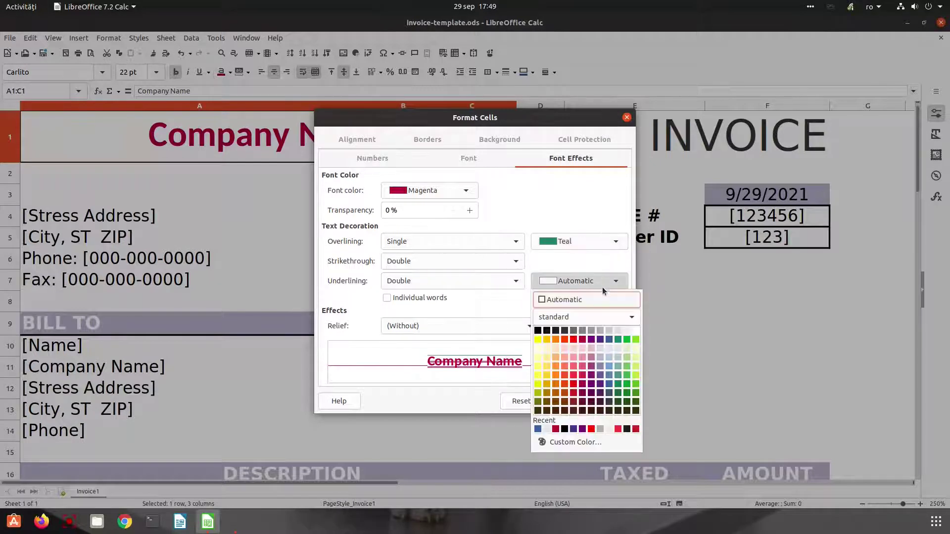
{"action": "left_click", "coordinate": [618, 340]}
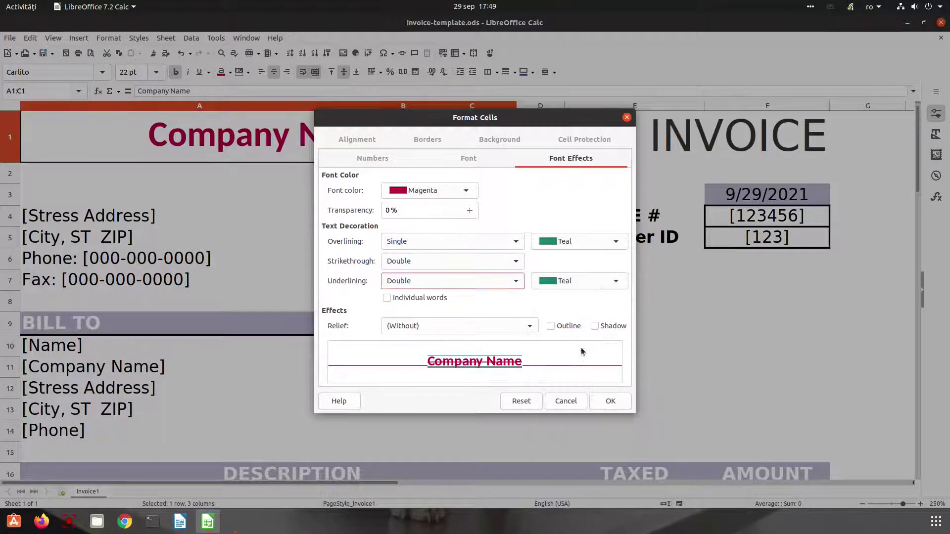
{"action": "left_click", "coordinate": [442, 247]}
{"action": "left_click", "coordinate": [434, 278]}
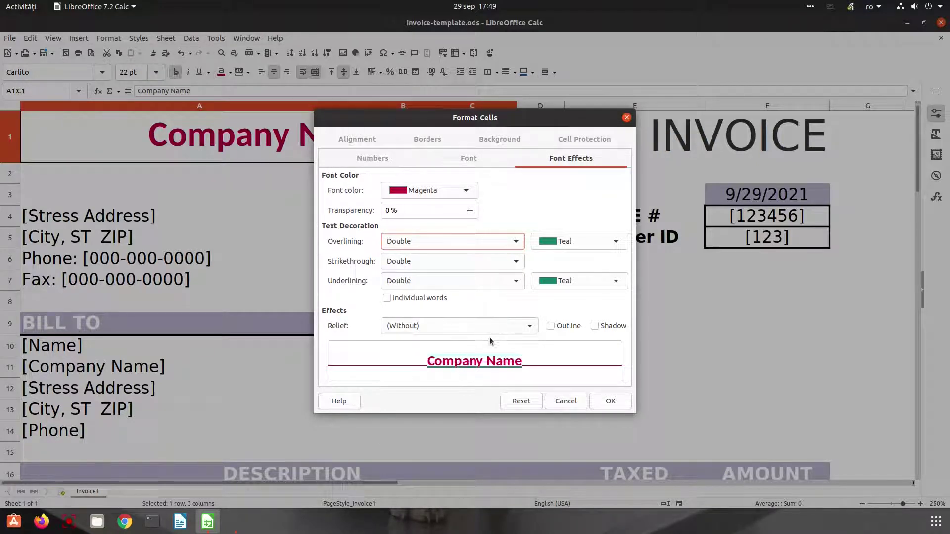
- Reset underline, strikethrough and overline all to (Without)
{"action": "left_click", "coordinate": [470, 285]}
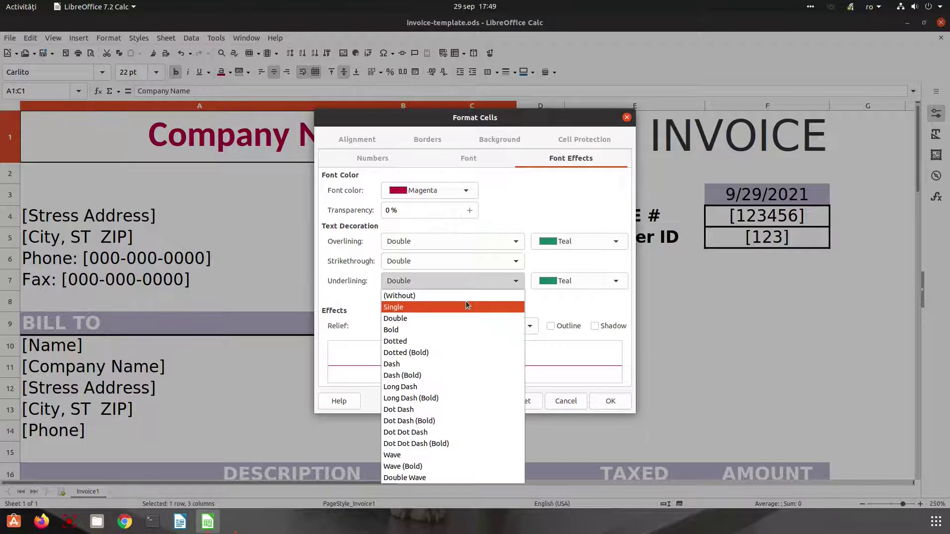
{"action": "left_click", "coordinate": [467, 293]}
{"action": "left_click", "coordinate": [464, 261]}
{"action": "left_click", "coordinate": [461, 273]}
{"action": "left_click", "coordinate": [464, 242]}
{"action": "left_click", "coordinate": [458, 257]}
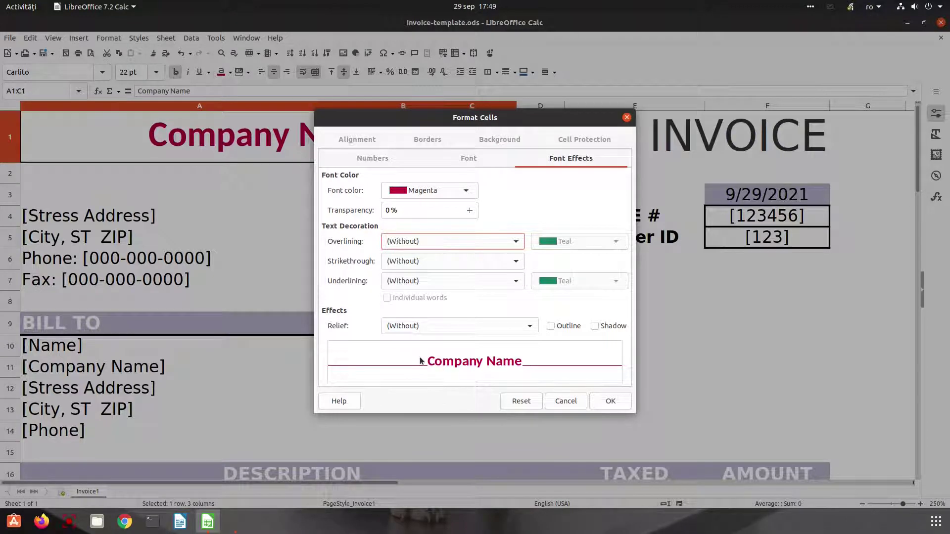
- Restore the double underline so it spans the whole name, not individual words
{"action": "left_click", "coordinate": [406, 282]}
{"action": "left_click", "coordinate": [403, 316]}
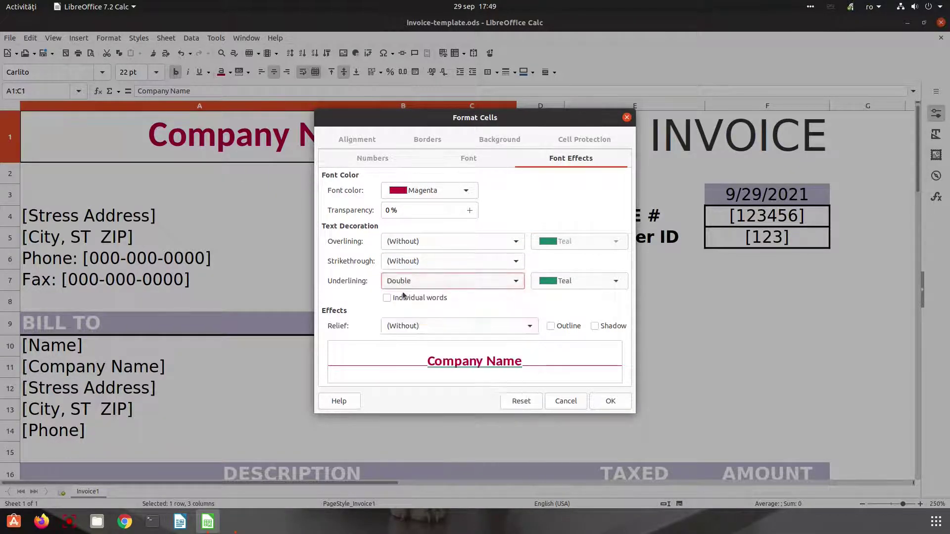
{"action": "left_click", "coordinate": [421, 299]}
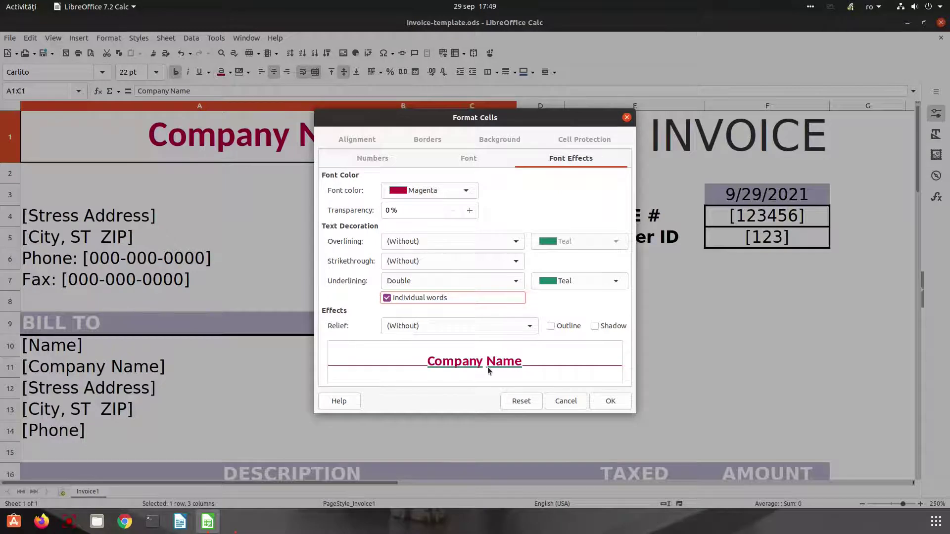
{"action": "left_click", "coordinate": [421, 299]}
- Turn on the Outline font effect for the heading and apply it
{"action": "right_click", "coordinate": [516, 363]}
{"action": "left_click", "coordinate": [508, 361]}
{"action": "left_click", "coordinate": [428, 323]}
{"action": "left_click", "coordinate": [425, 324]}
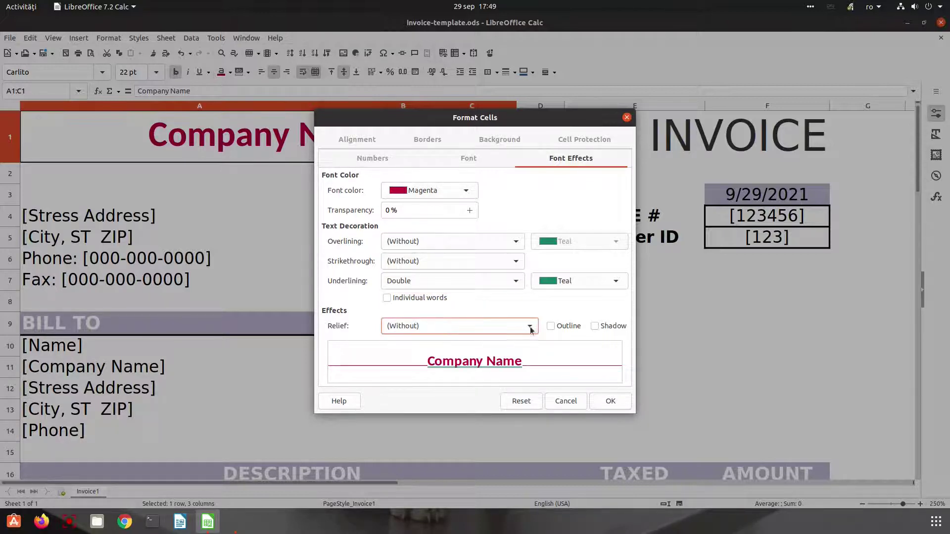
{"action": "left_click", "coordinate": [560, 327]}
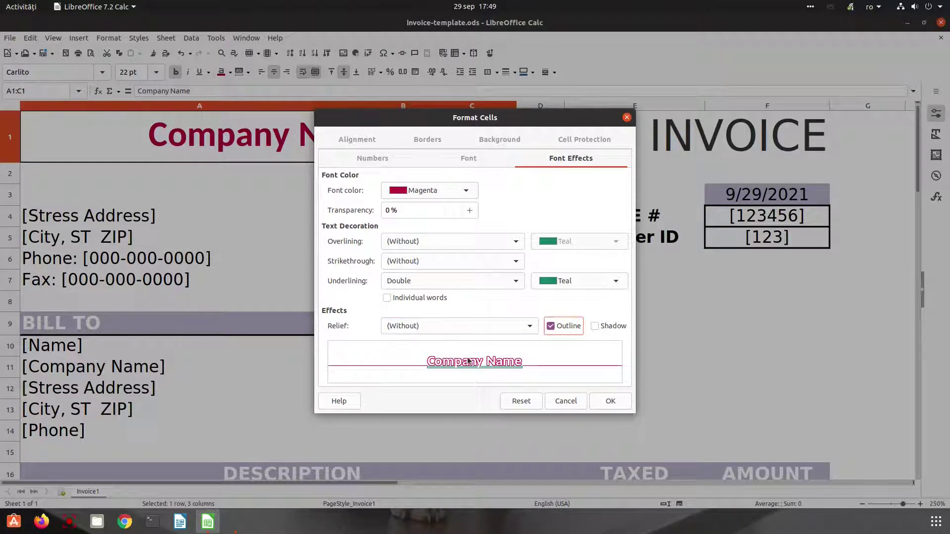
{"action": "left_click", "coordinate": [604, 399]}
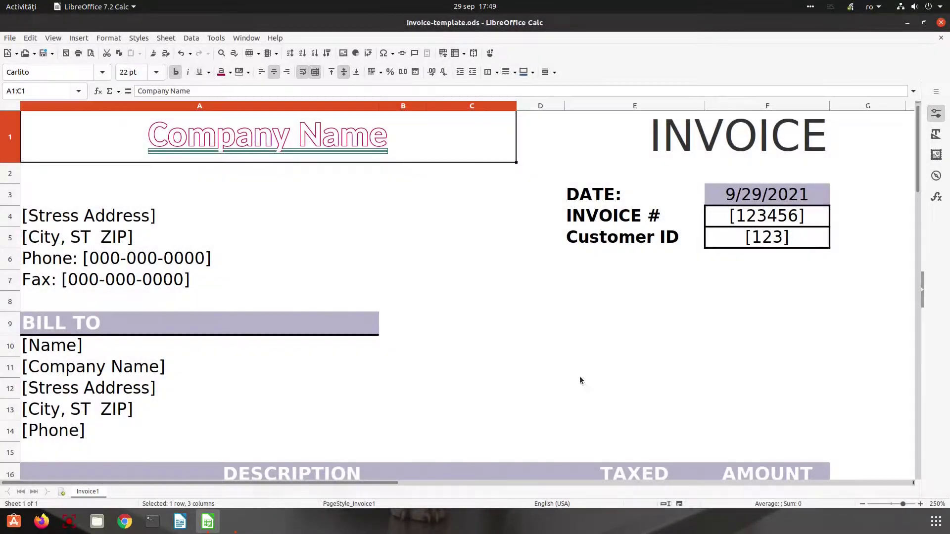
- Change the heading's font colour to black and remove its underline
{"action": "right_click", "coordinate": [399, 168]}
{"action": "left_click", "coordinate": [452, 309]}
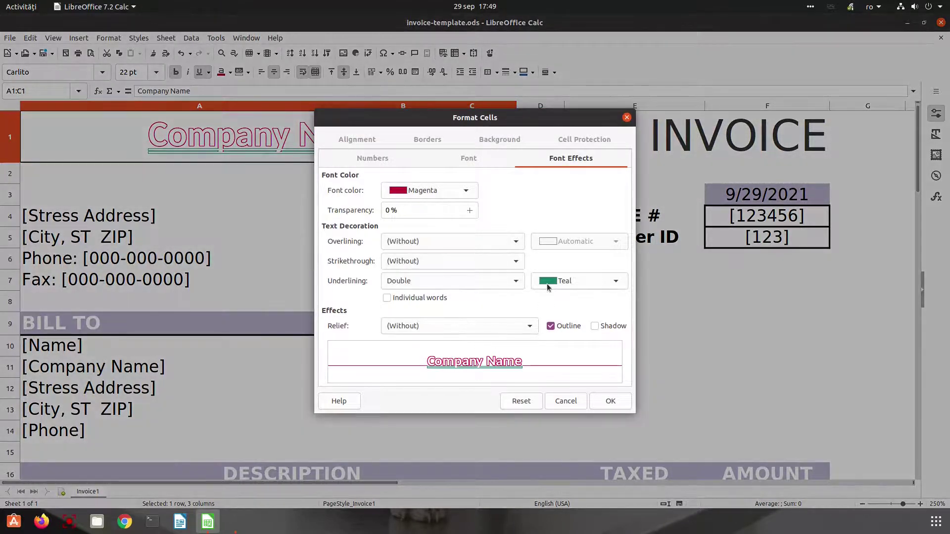
{"action": "left_click", "coordinate": [445, 190]}
{"action": "left_click", "coordinate": [388, 239]}
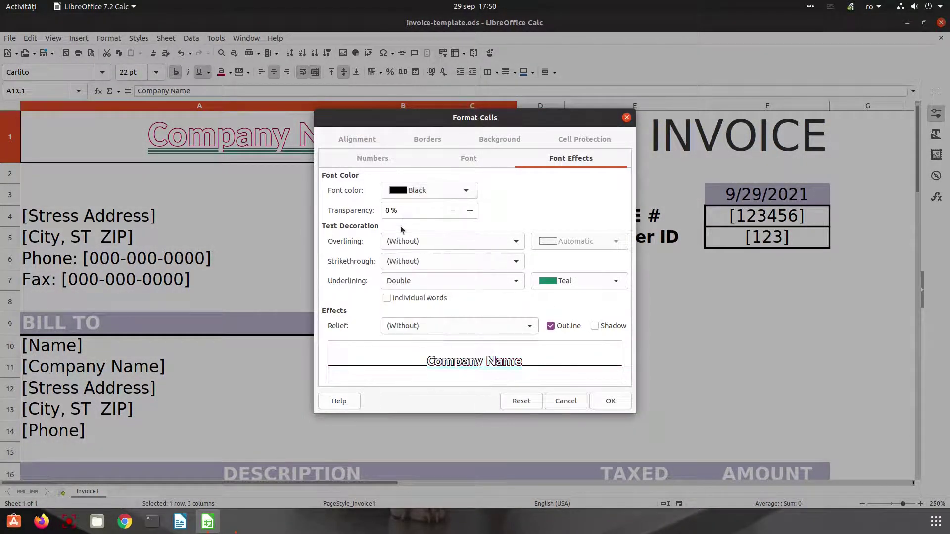
{"action": "left_click", "coordinate": [476, 287]}
{"action": "left_click", "coordinate": [468, 295]}
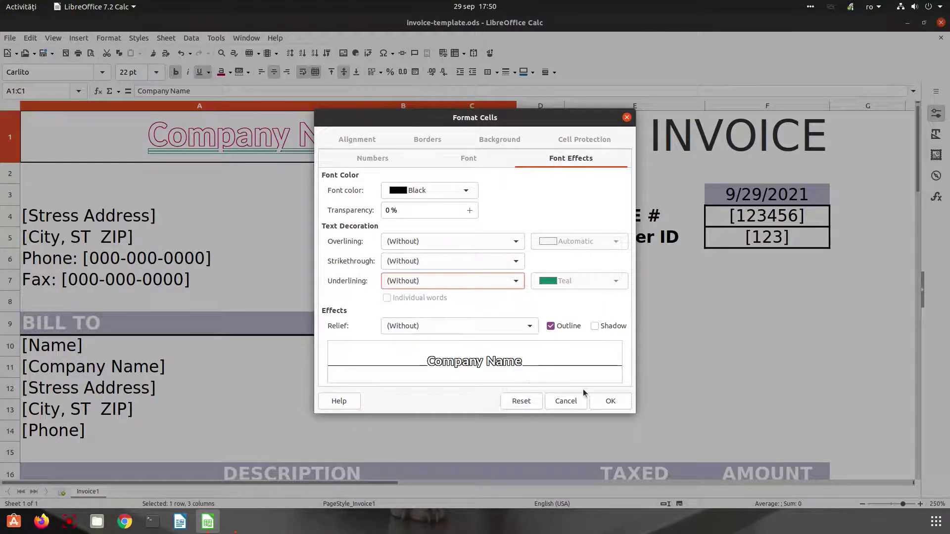
{"action": "left_click", "coordinate": [599, 399]}
- Replace the outline with a Shadow effect on the heading
{"action": "right_click", "coordinate": [371, 145]}
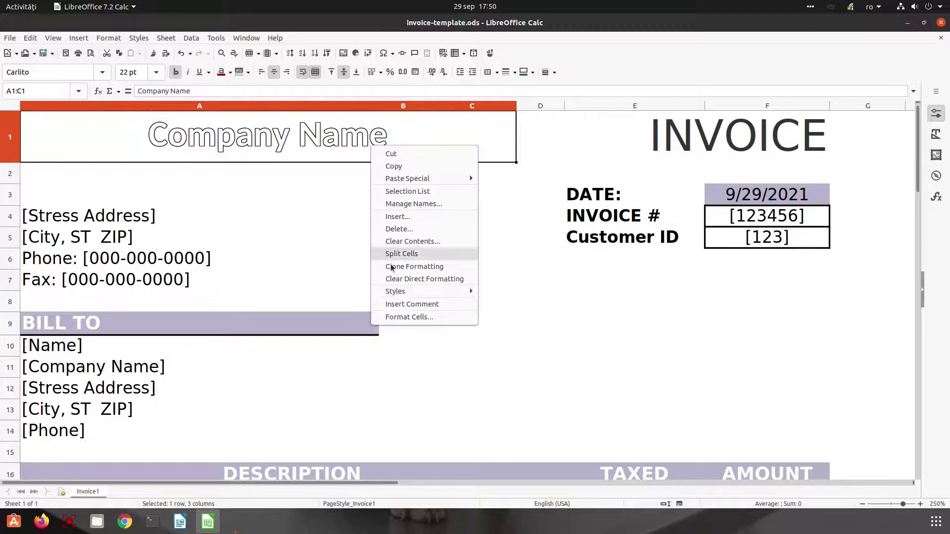
{"action": "left_click", "coordinate": [403, 316]}
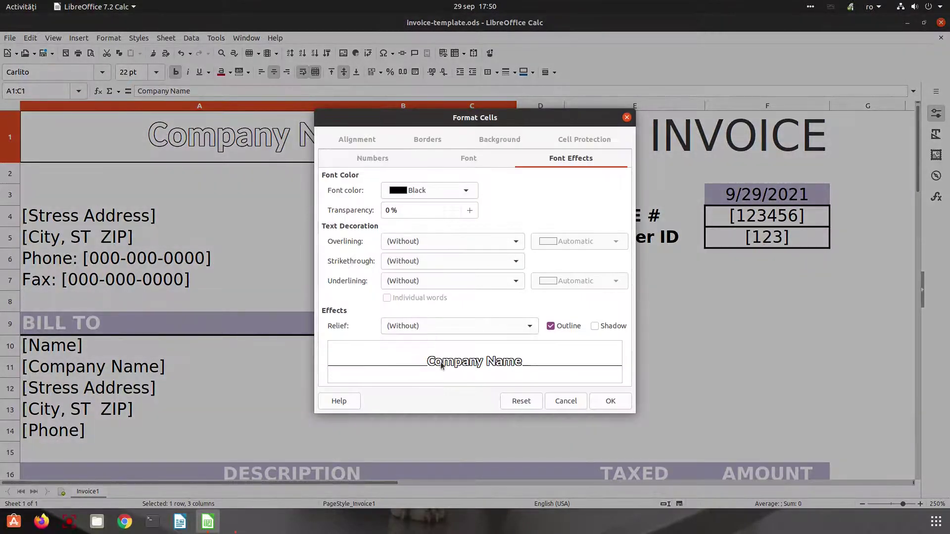
{"action": "left_click", "coordinate": [560, 326]}
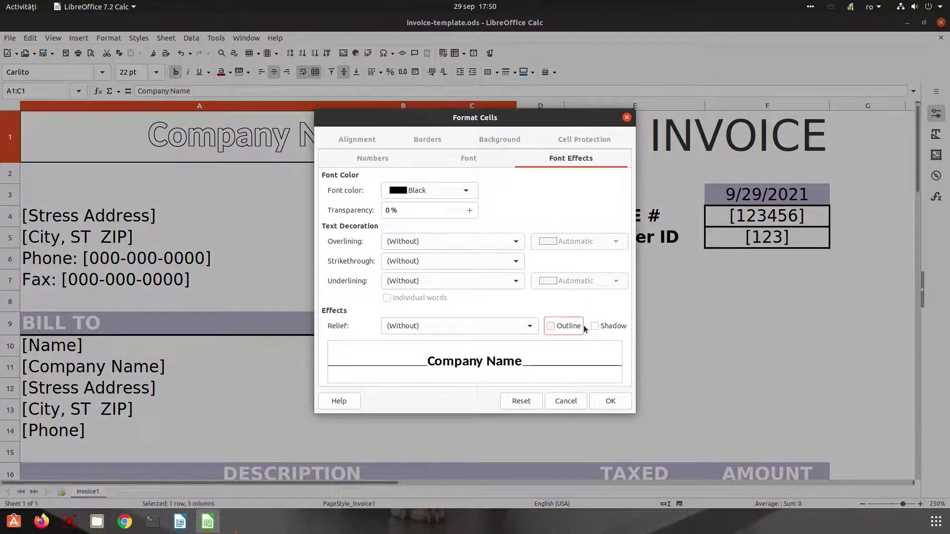
{"action": "left_click", "coordinate": [580, 329]}
{"action": "left_click", "coordinate": [581, 331]}
{"action": "left_click", "coordinate": [601, 328]}
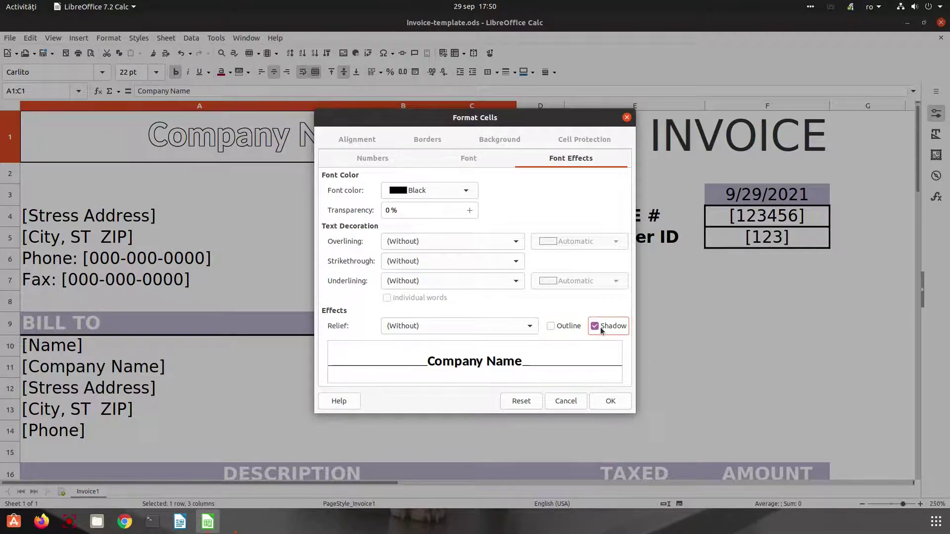
{"action": "left_click", "coordinate": [608, 399]}
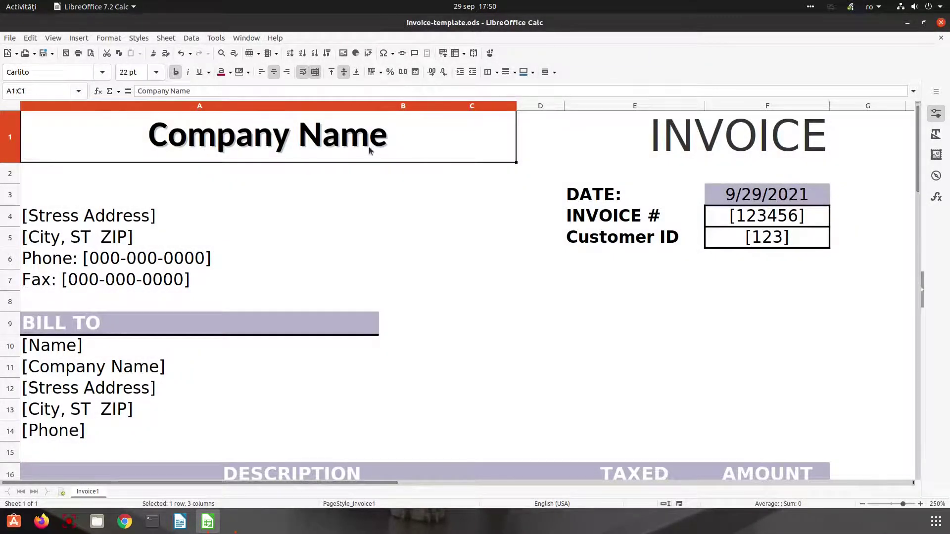
{"action": "right_click", "coordinate": [346, 147]}
- Remove the shadow from the heading text
{"action": "left_click", "coordinate": [300, 210]}
{"action": "scroll", "coordinate": [318, 209], "scroll_direction": "up", "scroll_amount": 2}
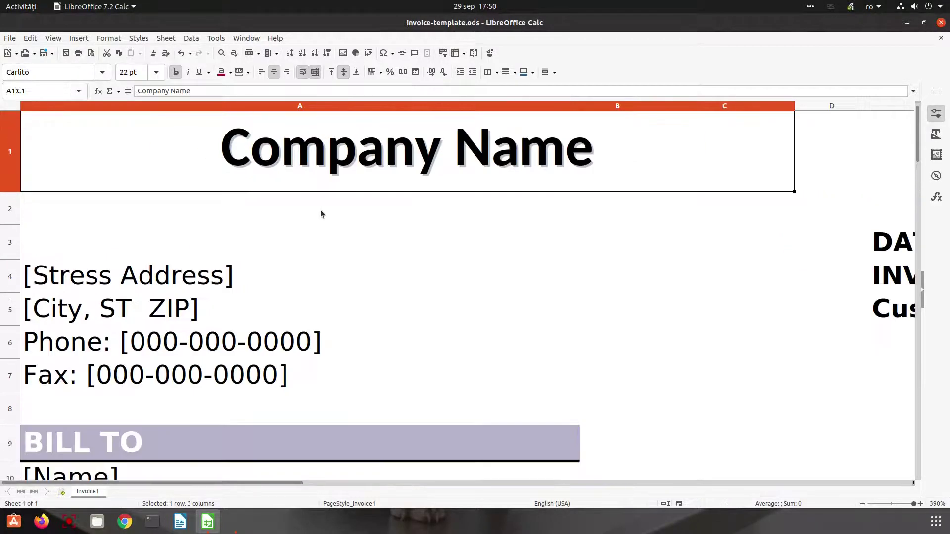
{"action": "right_click", "coordinate": [549, 163]}
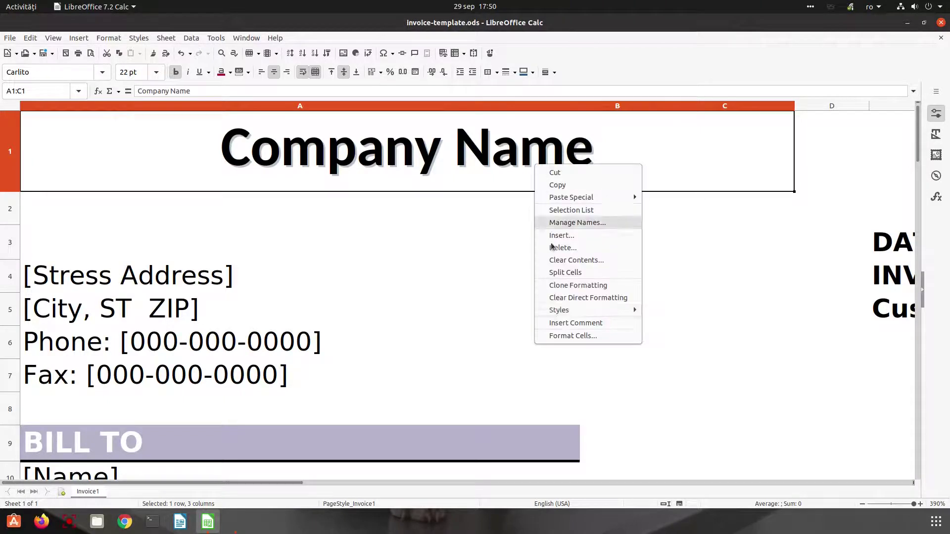
{"action": "left_click", "coordinate": [565, 334]}
{"action": "left_click", "coordinate": [609, 327]}
{"action": "left_click", "coordinate": [610, 401]}
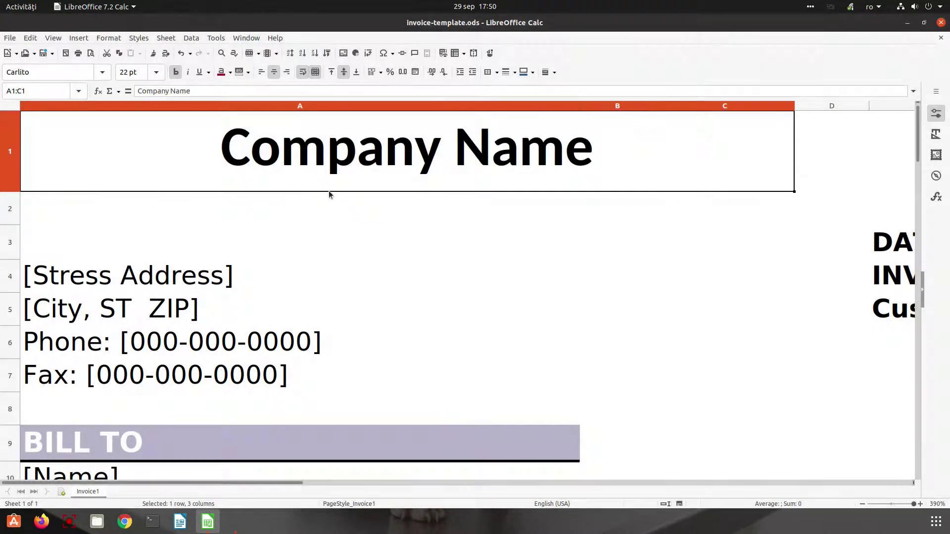
- Turn on both Outline and Shadow for the heading
{"action": "right_click", "coordinate": [432, 158]}
{"action": "left_click", "coordinate": [470, 328]}
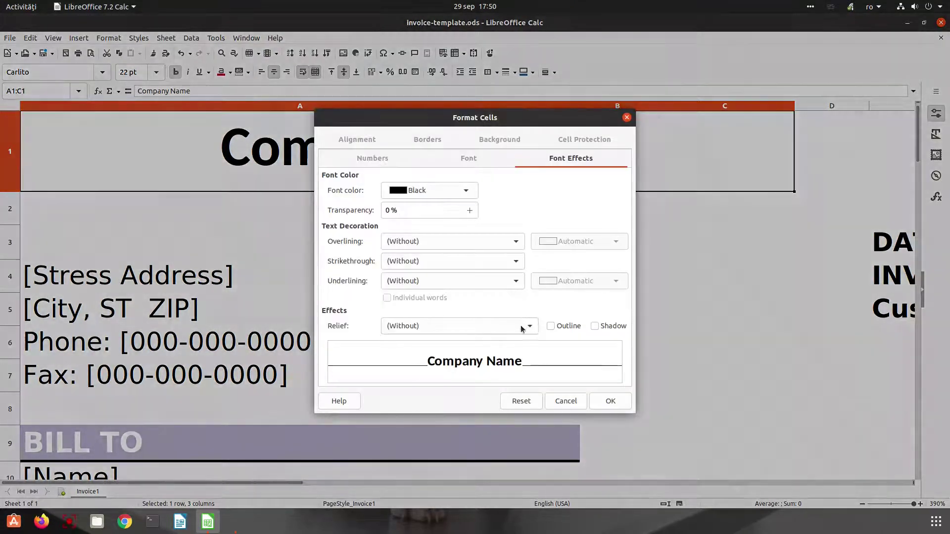
{"action": "left_click", "coordinate": [557, 327]}
{"action": "left_click", "coordinate": [595, 326]}
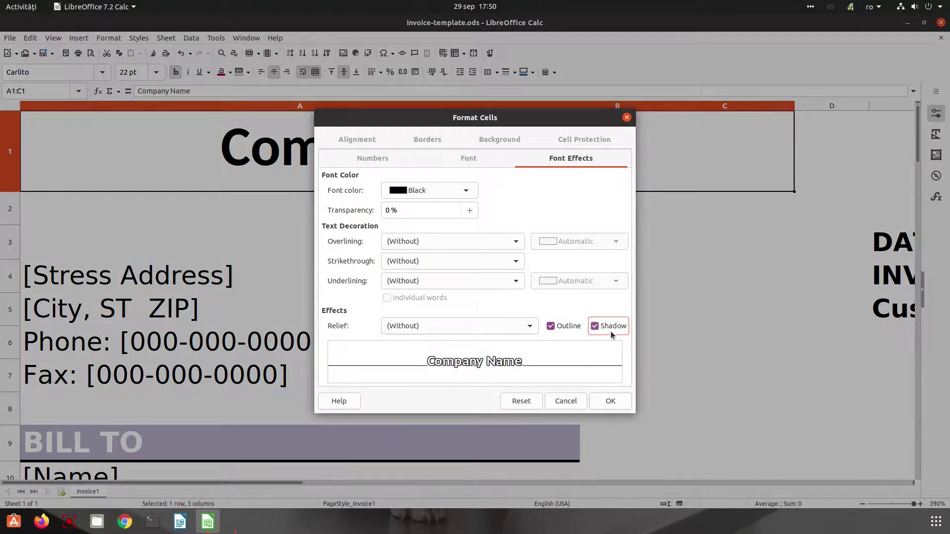
{"action": "left_click", "coordinate": [611, 400]}
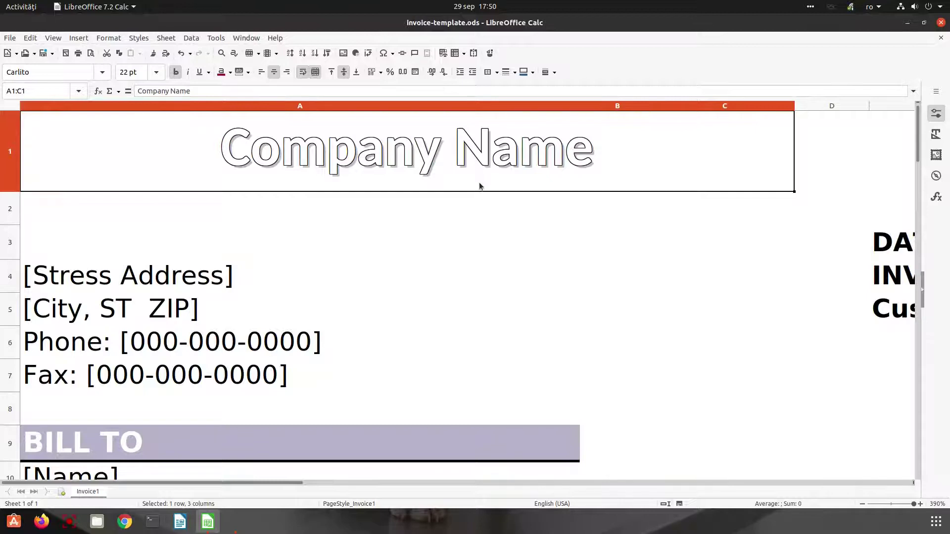
- Set the heading's relief to Embossed
{"action": "right_click", "coordinate": [487, 171]}
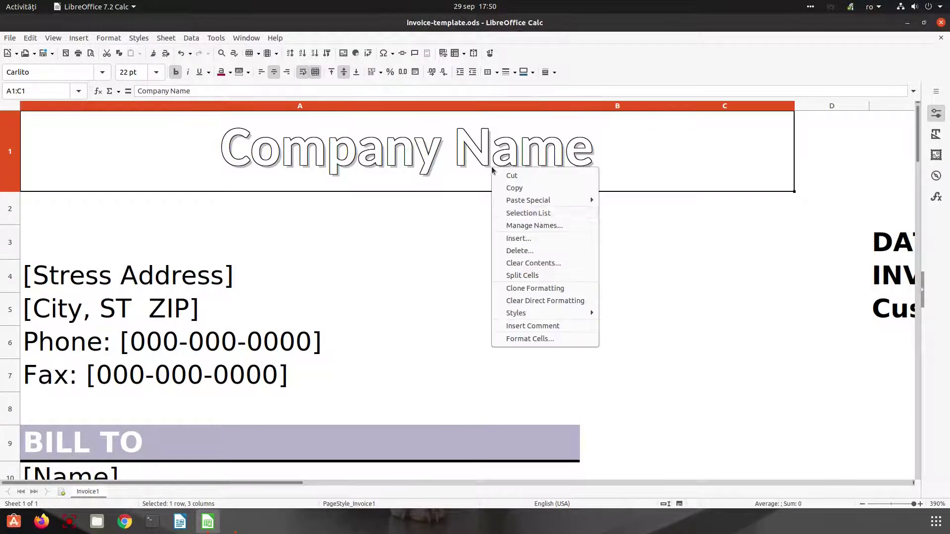
{"action": "left_click", "coordinate": [527, 337]}
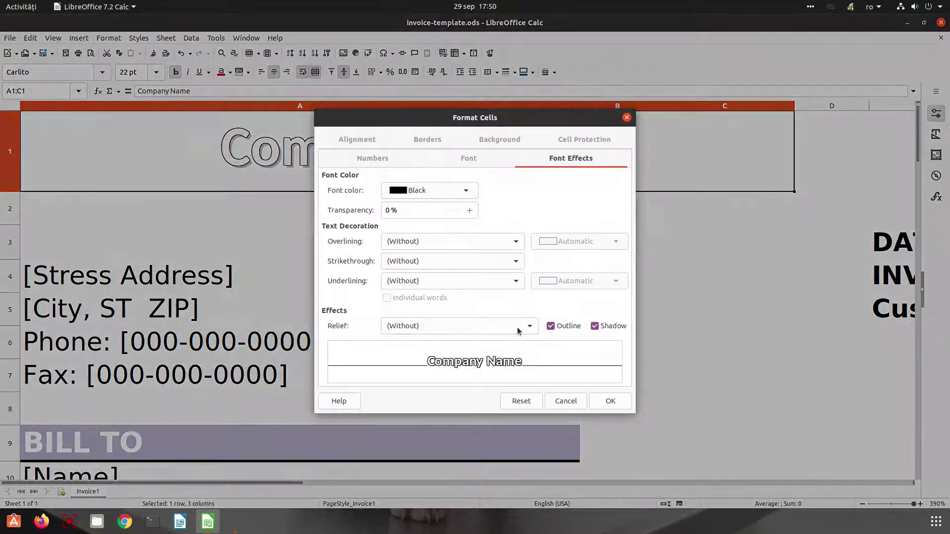
{"action": "left_click", "coordinate": [522, 326]}
{"action": "left_click", "coordinate": [470, 353]}
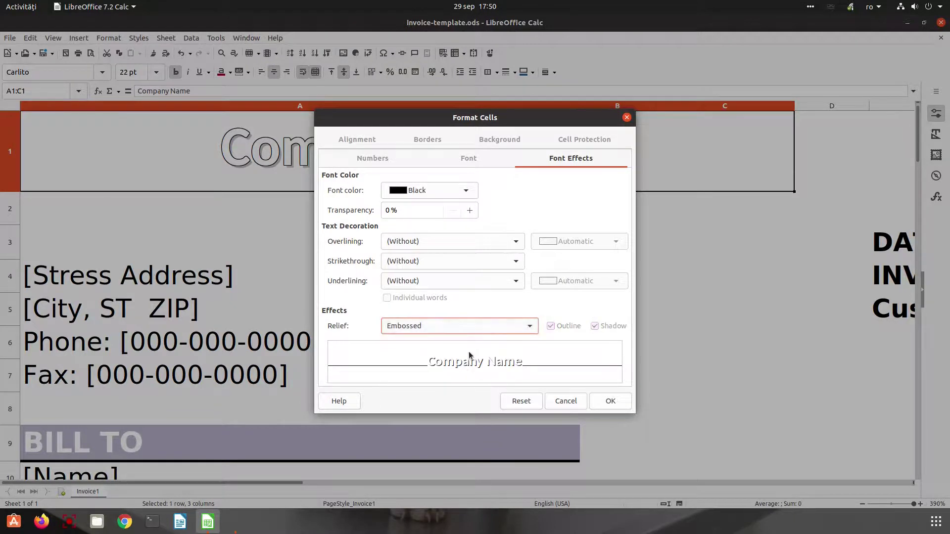
{"action": "left_click", "coordinate": [606, 401]}
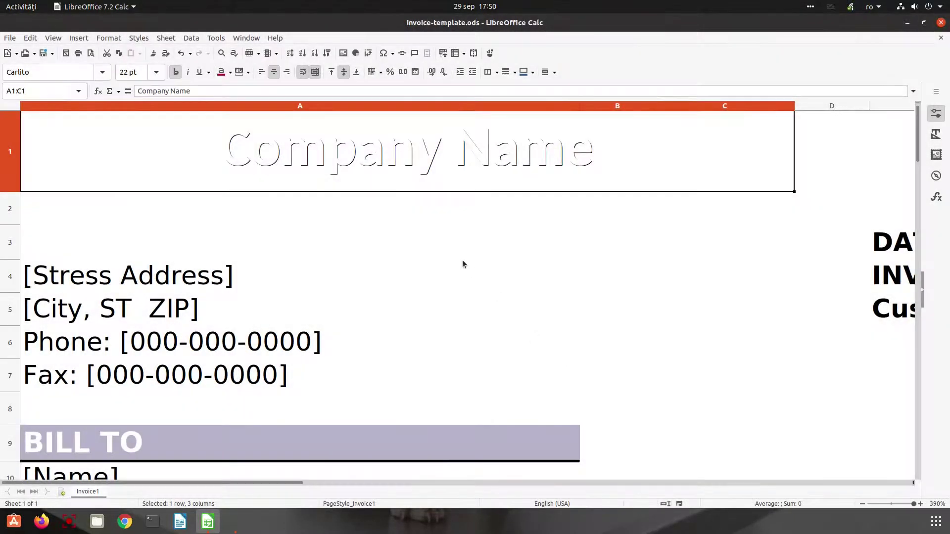
- Colour the heading text Blue
{"action": "right_click", "coordinate": [416, 175]}
{"action": "left_click", "coordinate": [451, 342]}
{"action": "left_click", "coordinate": [435, 194]}
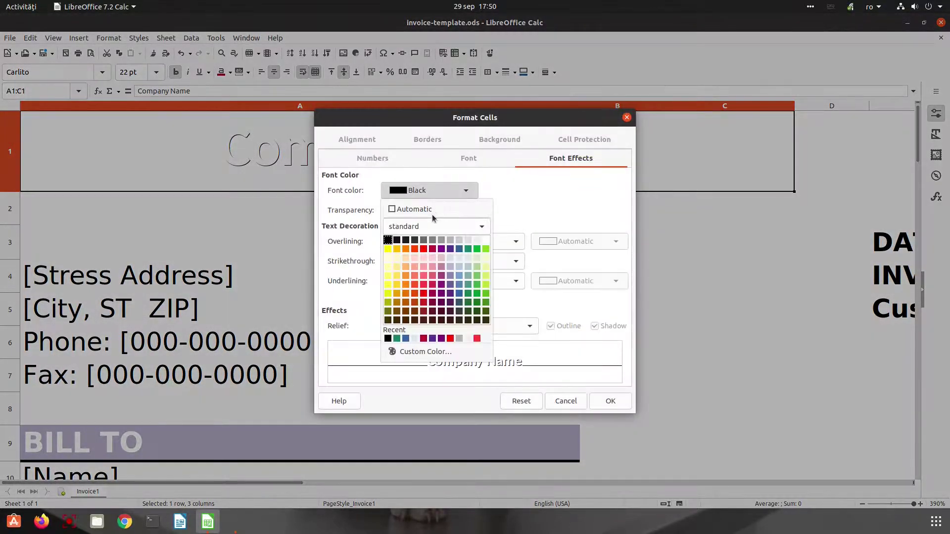
{"action": "left_click", "coordinate": [460, 250]}
{"action": "left_click", "coordinate": [596, 403]}
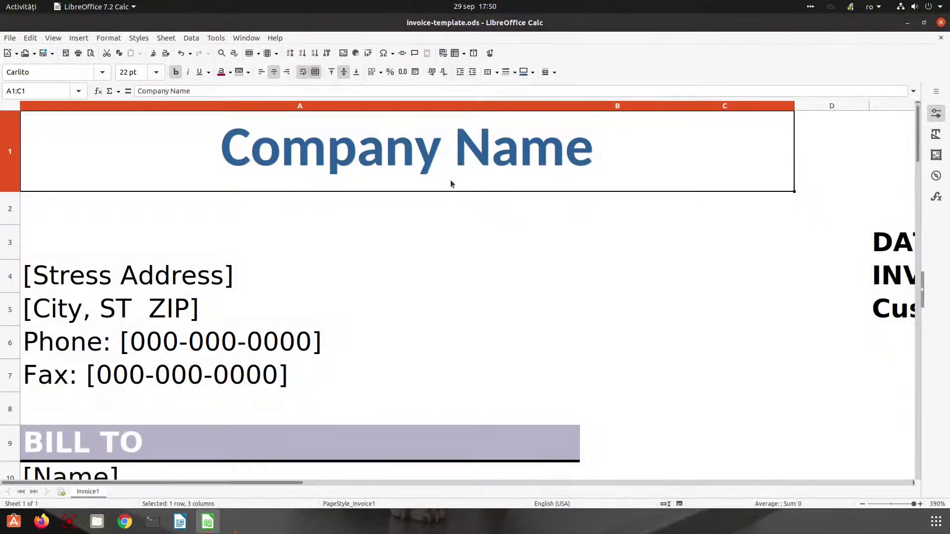
- Give the heading an Engraved relief with Automatic font colour
{"action": "right_click", "coordinate": [447, 174]}
{"action": "left_click", "coordinate": [476, 347]}
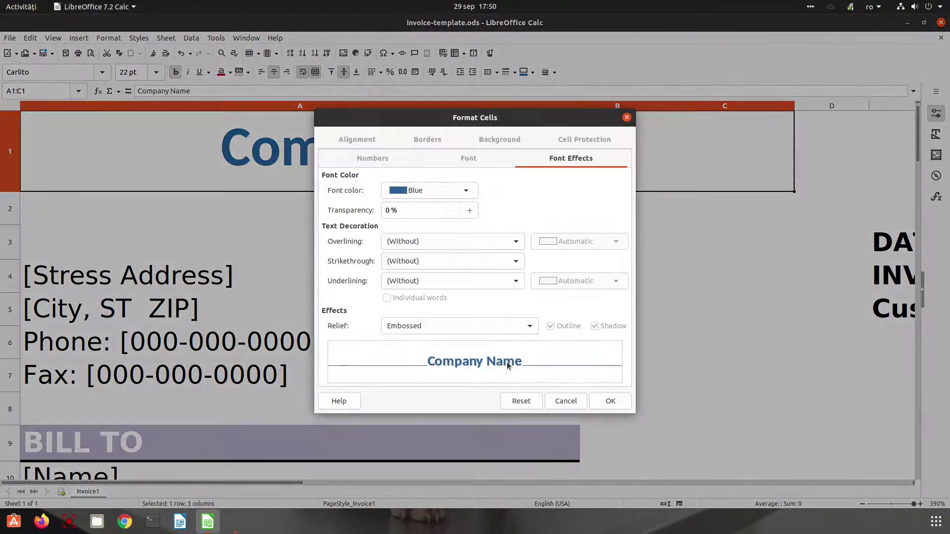
{"action": "left_click", "coordinate": [463, 327]}
{"action": "left_click", "coordinate": [462, 363]}
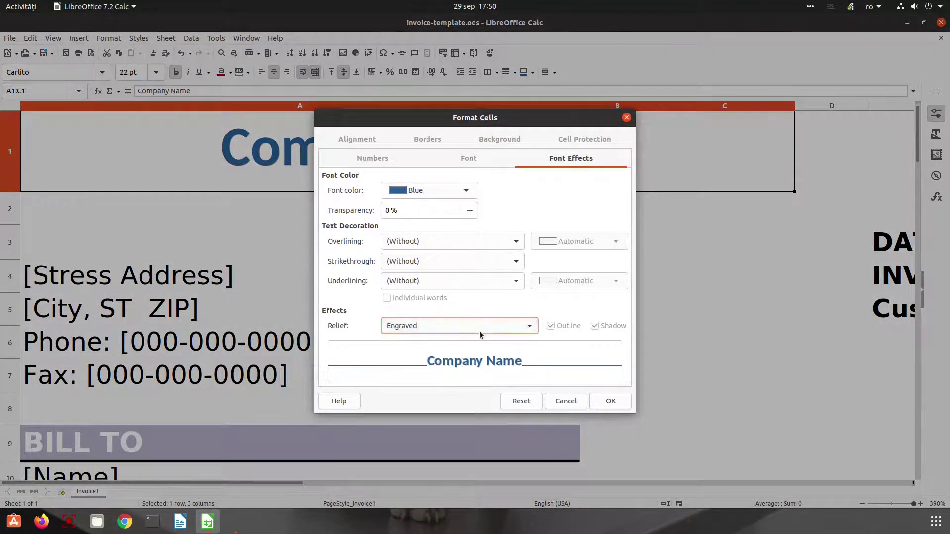
{"action": "left_click", "coordinate": [446, 193]}
{"action": "left_click", "coordinate": [421, 212]}
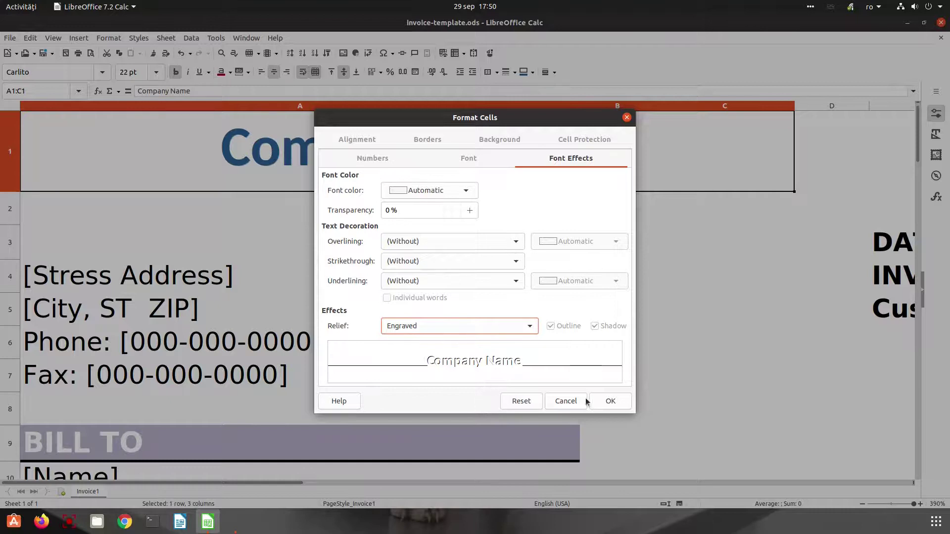
{"action": "left_click", "coordinate": [600, 401]}
- Switch the heading's relief back to Embossed
{"action": "right_click", "coordinate": [396, 169]}
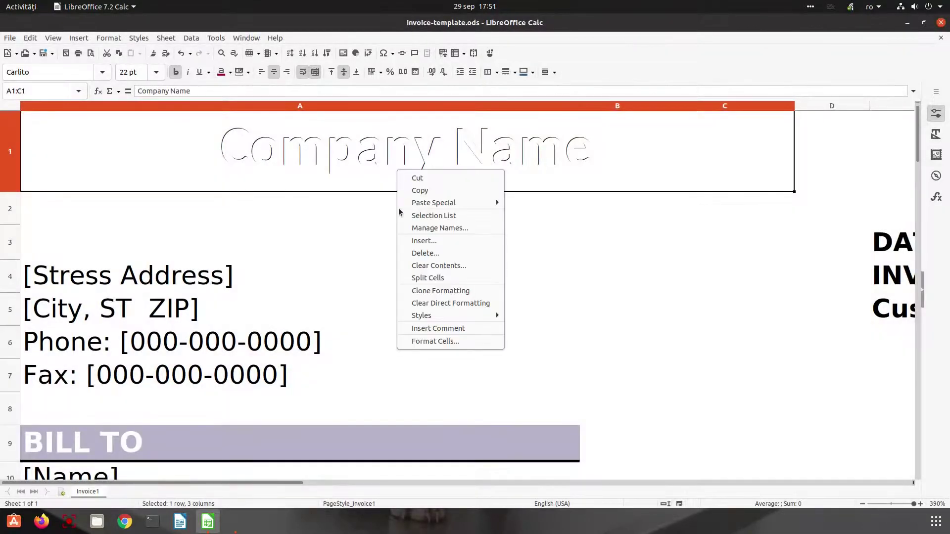
{"action": "left_click", "coordinate": [431, 342]}
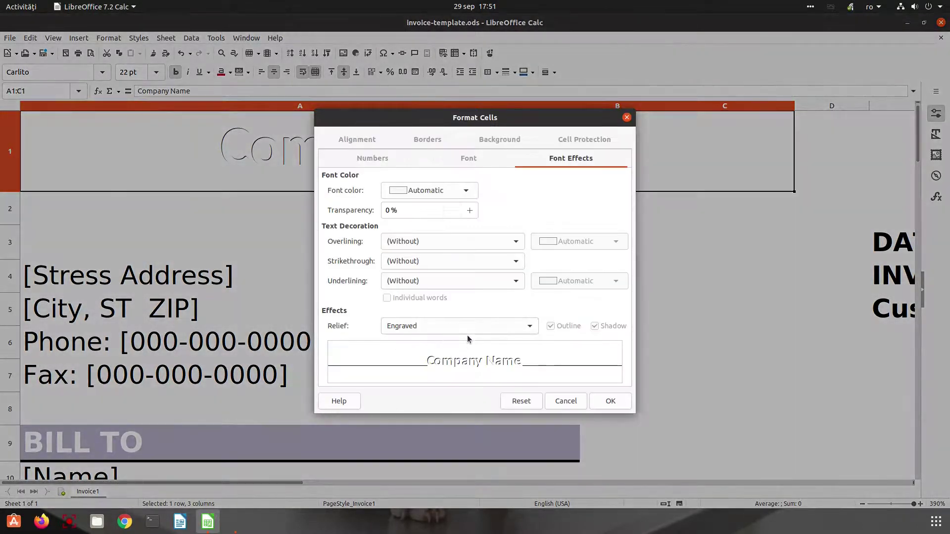
{"action": "left_click", "coordinate": [463, 327]}
{"action": "left_click", "coordinate": [452, 350]}
{"action": "left_click", "coordinate": [610, 400]}
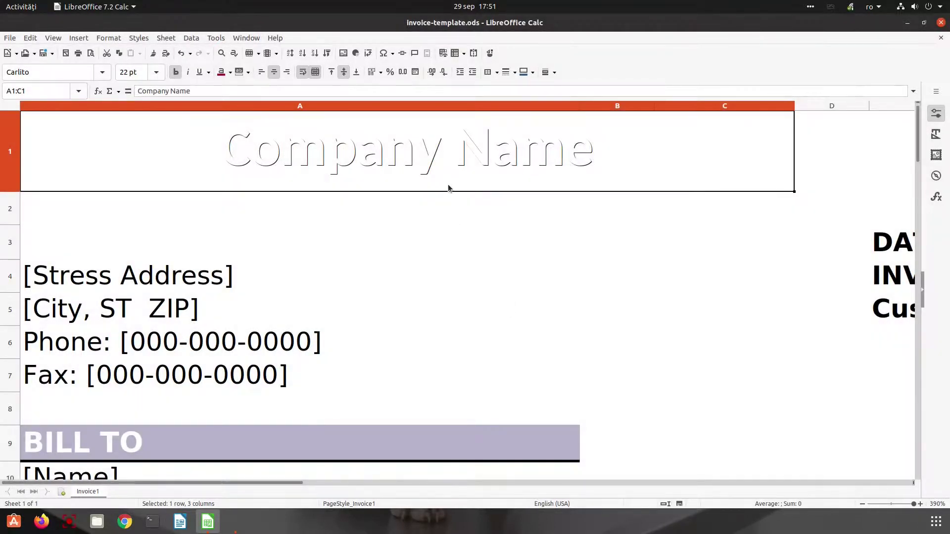
- Set relief to (Without), leaving the heading outlined with a shadow
{"action": "right_click", "coordinate": [418, 162]}
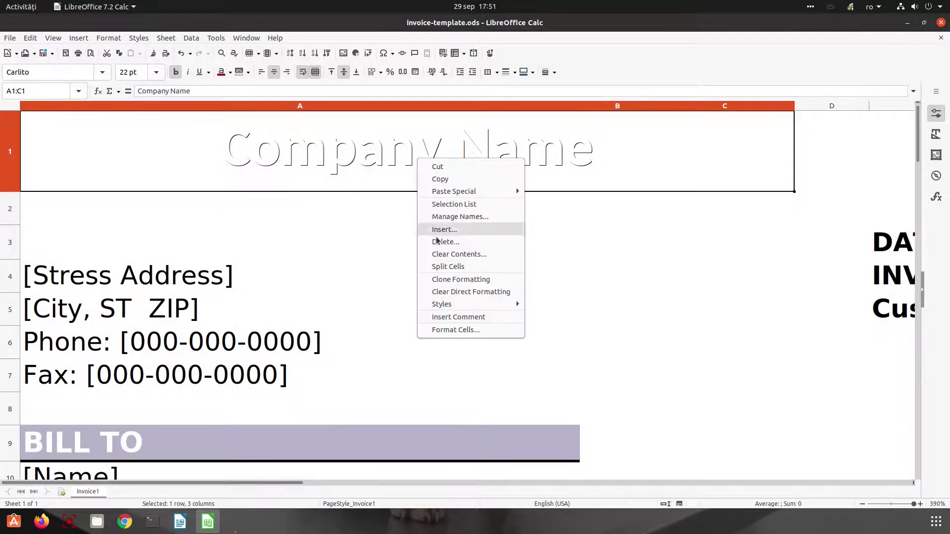
{"action": "left_click", "coordinate": [438, 330]}
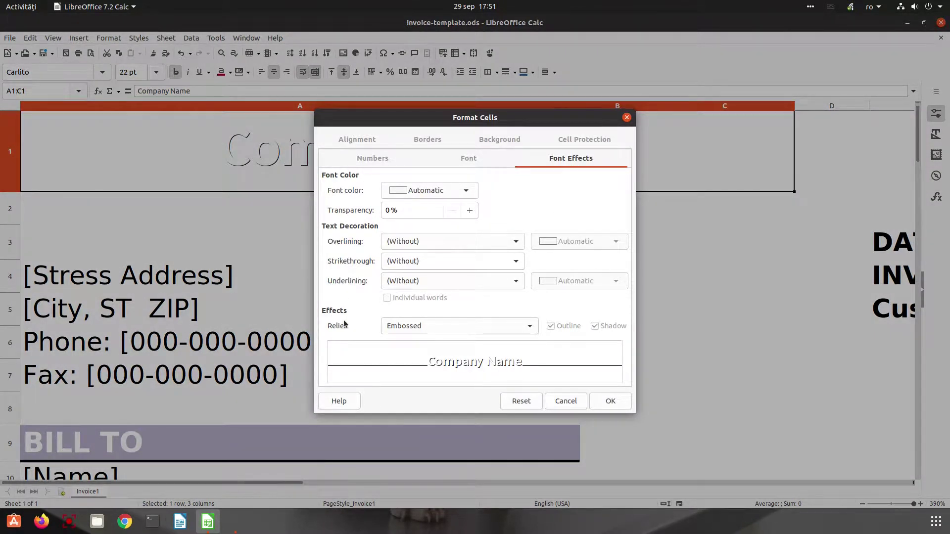
{"action": "left_click", "coordinate": [504, 327]}
{"action": "left_click", "coordinate": [509, 339]}
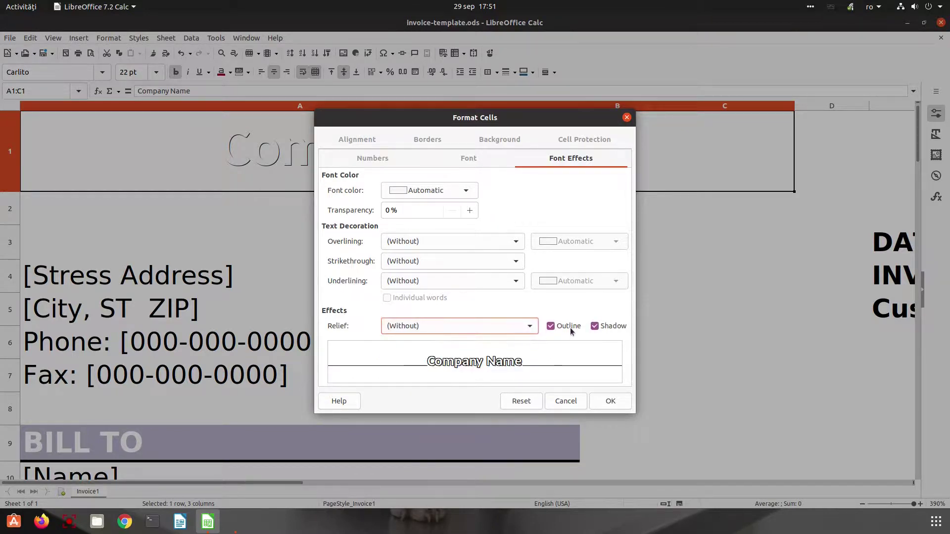
{"action": "left_click", "coordinate": [610, 401]}
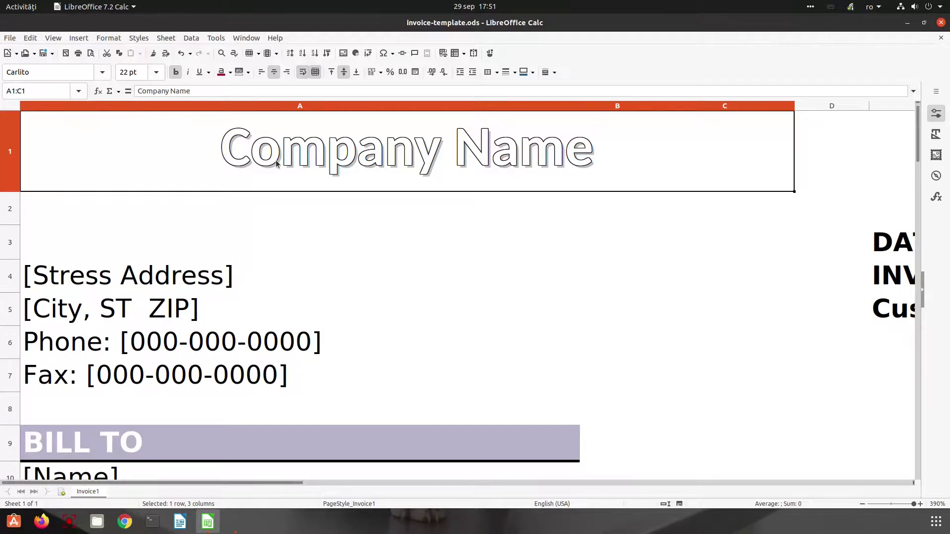
- Right-align the four address lines in A4:A7
{"action": "scroll", "coordinate": [226, 257], "scroll_direction": "down", "scroll_amount": 3, "text": "ctrl"}
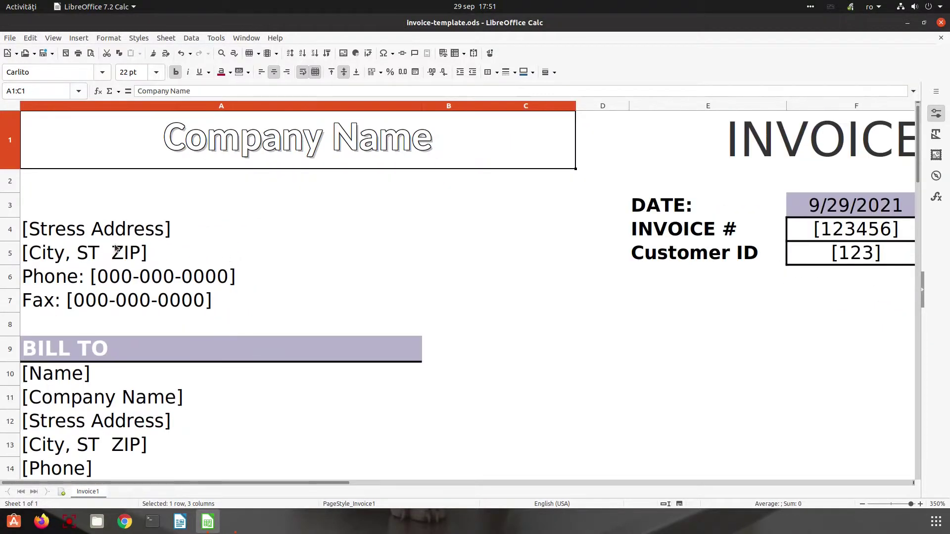
{"action": "left_click", "coordinate": [117, 240]}
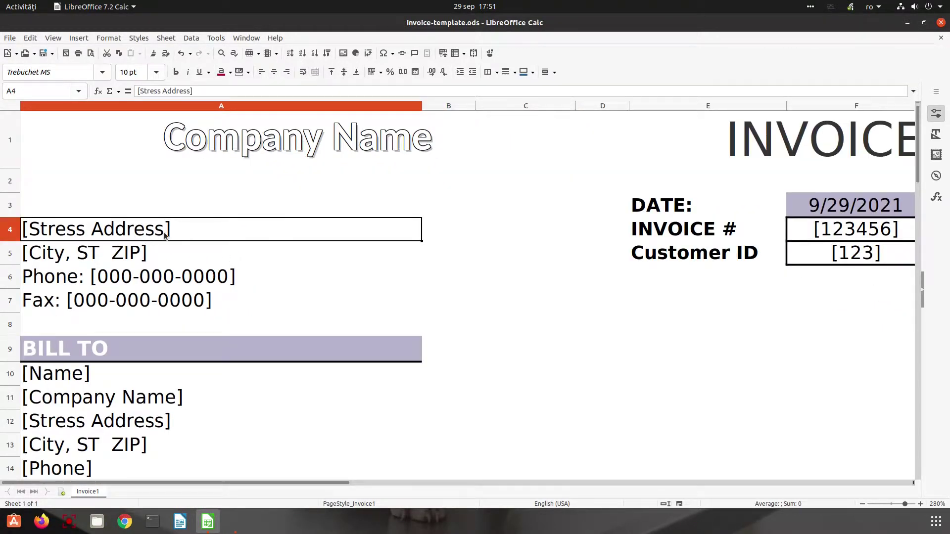
{"action": "left_click_drag", "start_coordinate": [141, 244], "coordinate": [147, 301]}
{"action": "left_click", "coordinate": [286, 73]}
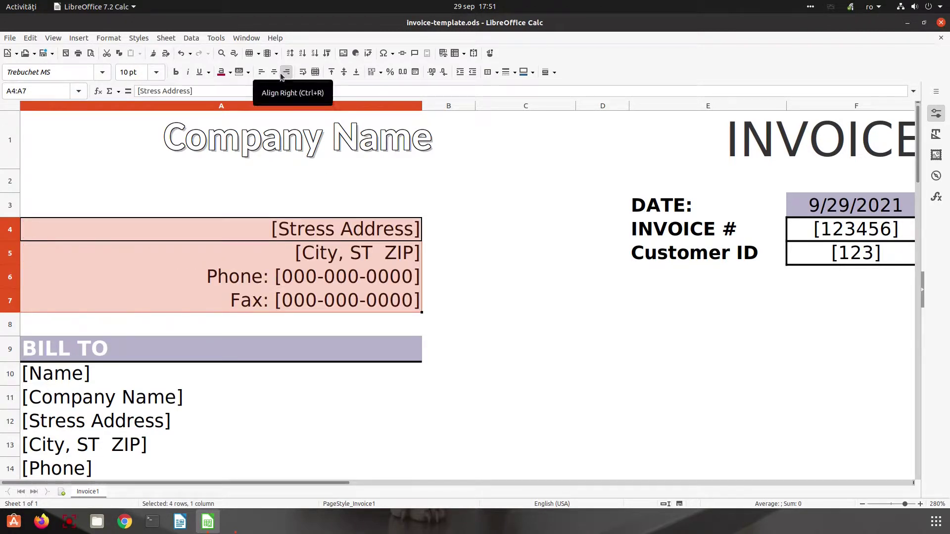
- Try bold, italic and underline on A4:A7, then revert them to plain text
{"action": "left_click", "coordinate": [178, 75]}
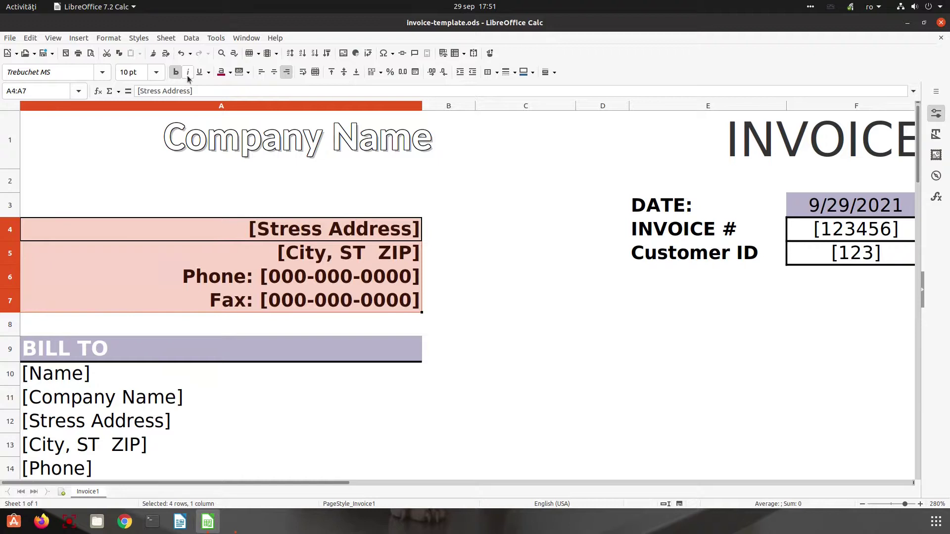
{"action": "left_click", "coordinate": [188, 75]}
{"action": "left_click", "coordinate": [188, 75]}
{"action": "left_click", "coordinate": [176, 73]}
{"action": "left_click", "coordinate": [199, 73]}
{"action": "left_click", "coordinate": [200, 73]}
{"action": "left_click", "coordinate": [304, 250]}
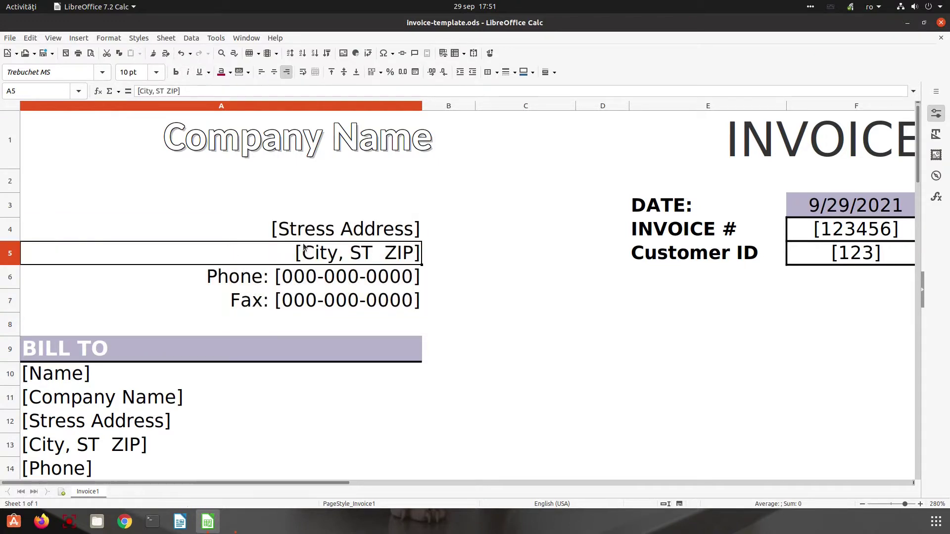
{"action": "scroll", "coordinate": [317, 238], "scroll_direction": "down", "scroll_amount": 4}
{"action": "left_click", "coordinate": [366, 261]}
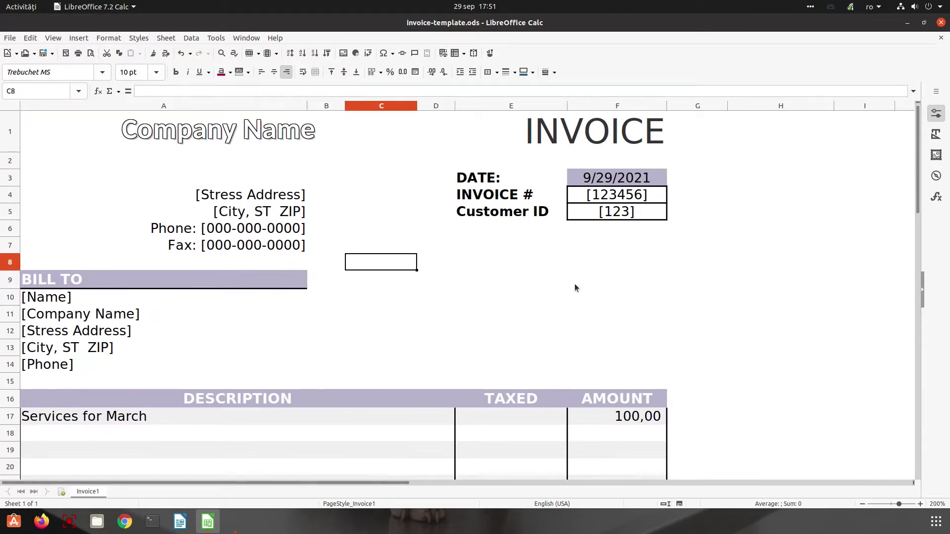